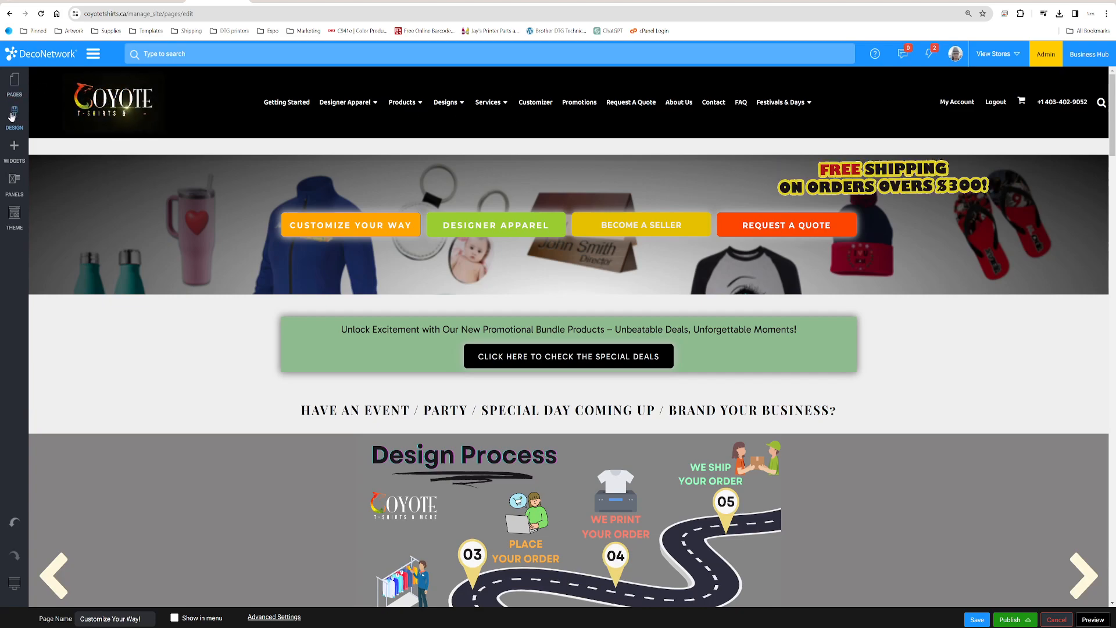
# Review the site's logo and title design settings, including the desktop and mobile logo images
pyautogui.click(14, 115)
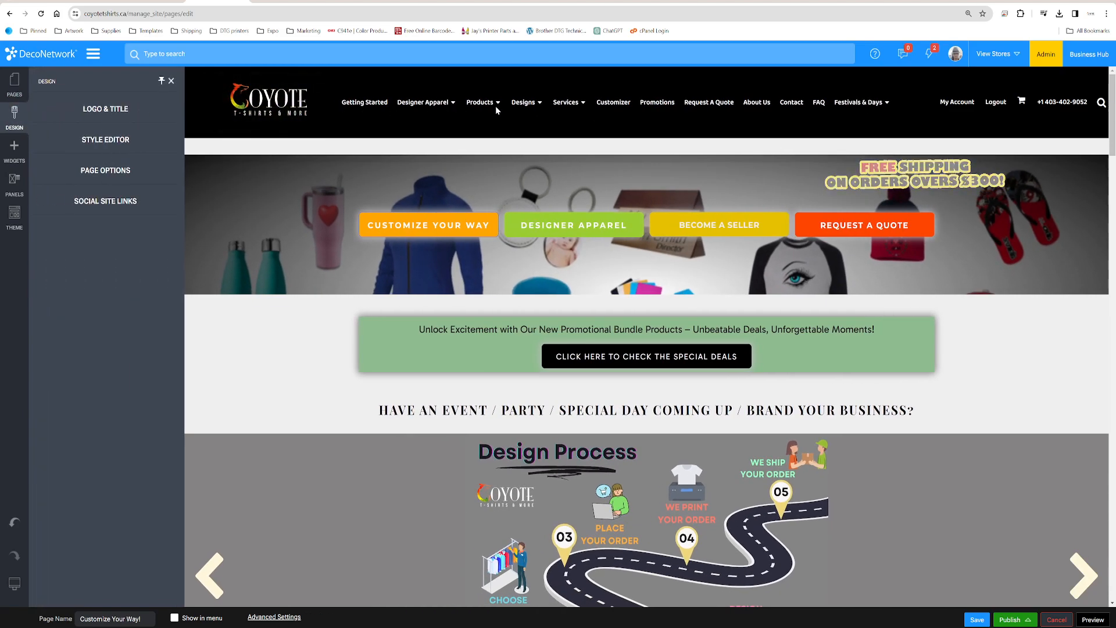
pyautogui.click(110, 109)
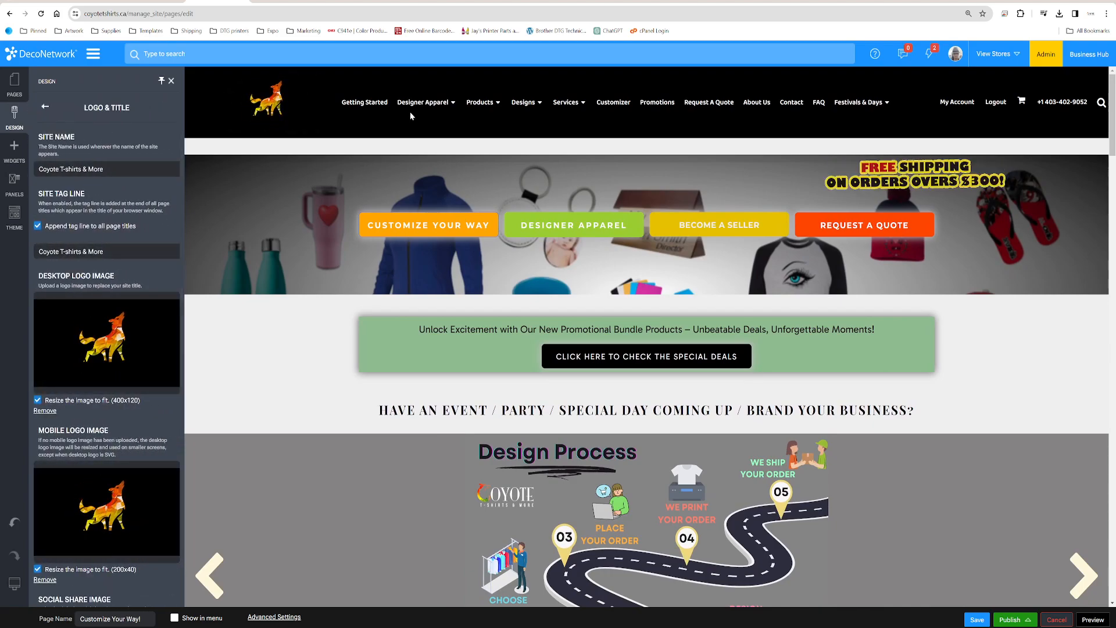
pyautogui.scroll(-5, 117, 412)
pyautogui.scroll(5, 117, 413)
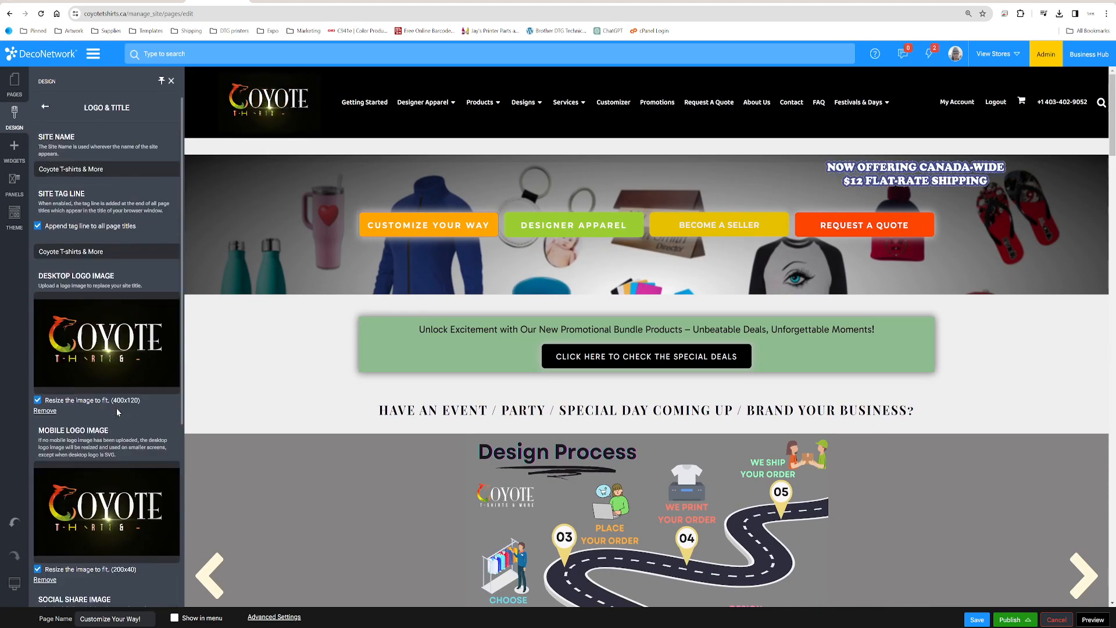
pyautogui.click(45, 108)
pyautogui.click(171, 81)
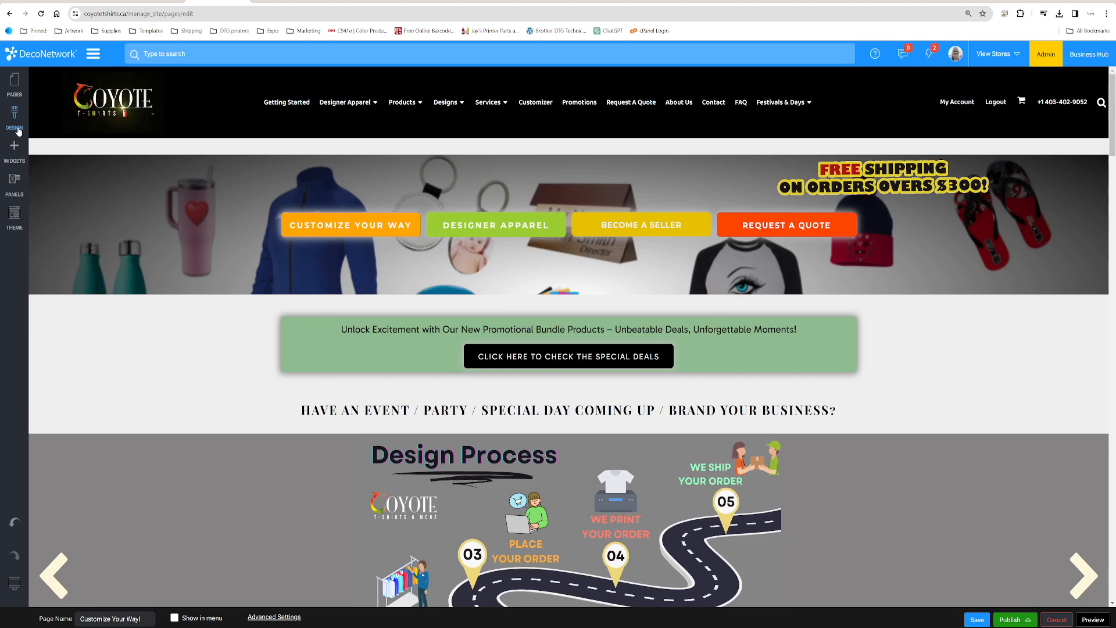
# Add an Image widget between the page header and the banner, and browse your own images to page 11
pyautogui.click(14, 150)
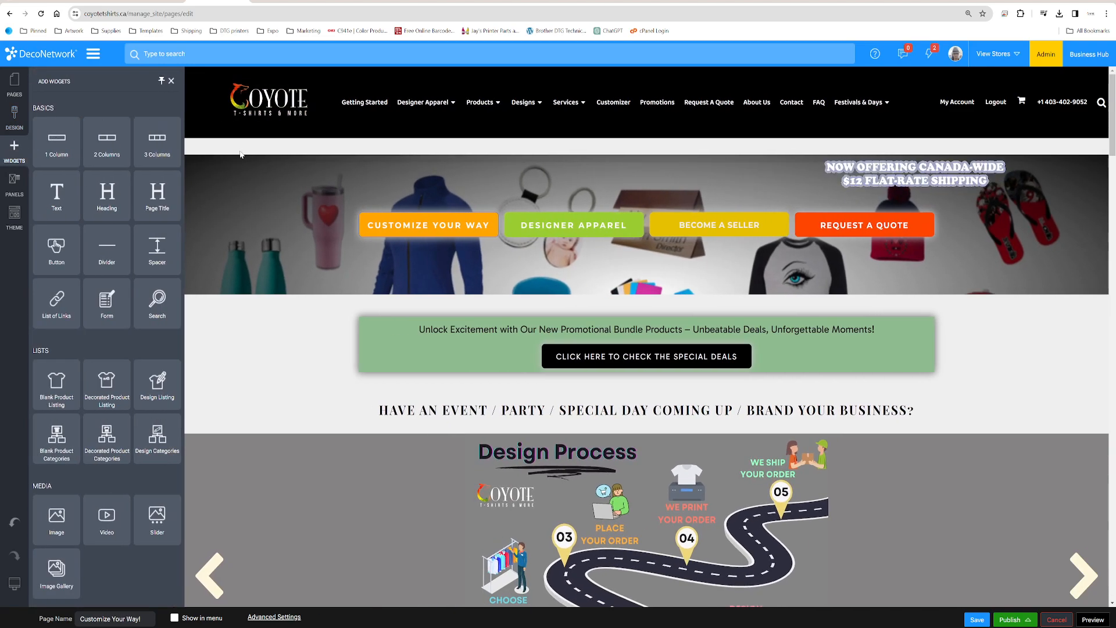
pyautogui.moveTo(56, 516)
pyautogui.mouseDown()
pyautogui.moveTo(919, 81)
pyautogui.moveTo(904, 120)
pyautogui.moveTo(884, 130)
pyautogui.moveTo(771, 144)
pyautogui.mouseUp()
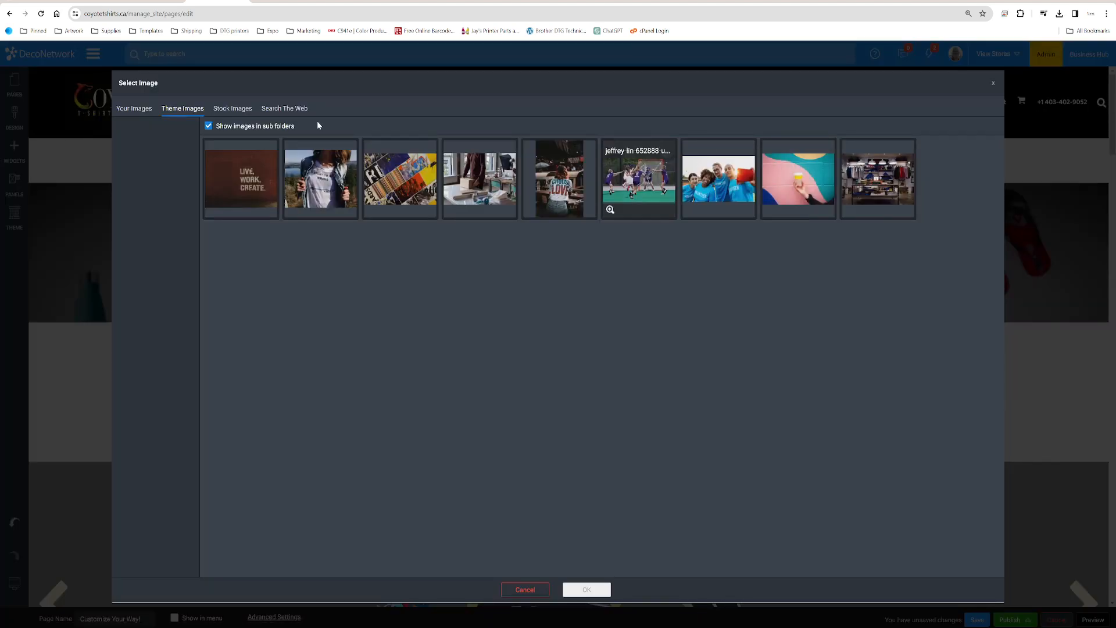
pyautogui.click(141, 110)
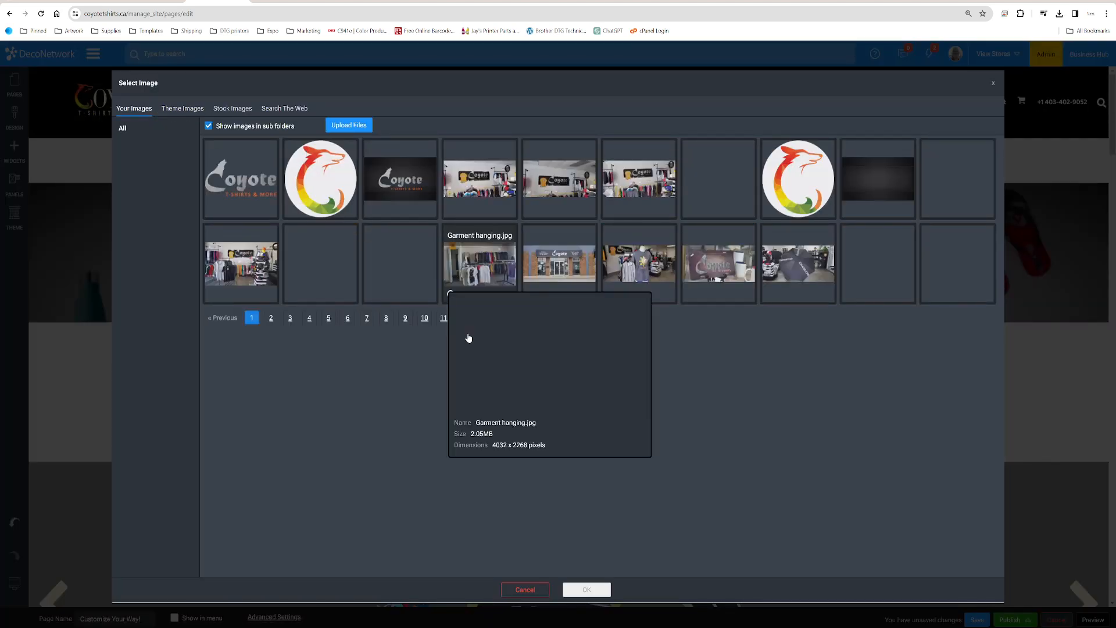
pyautogui.click(472, 320)
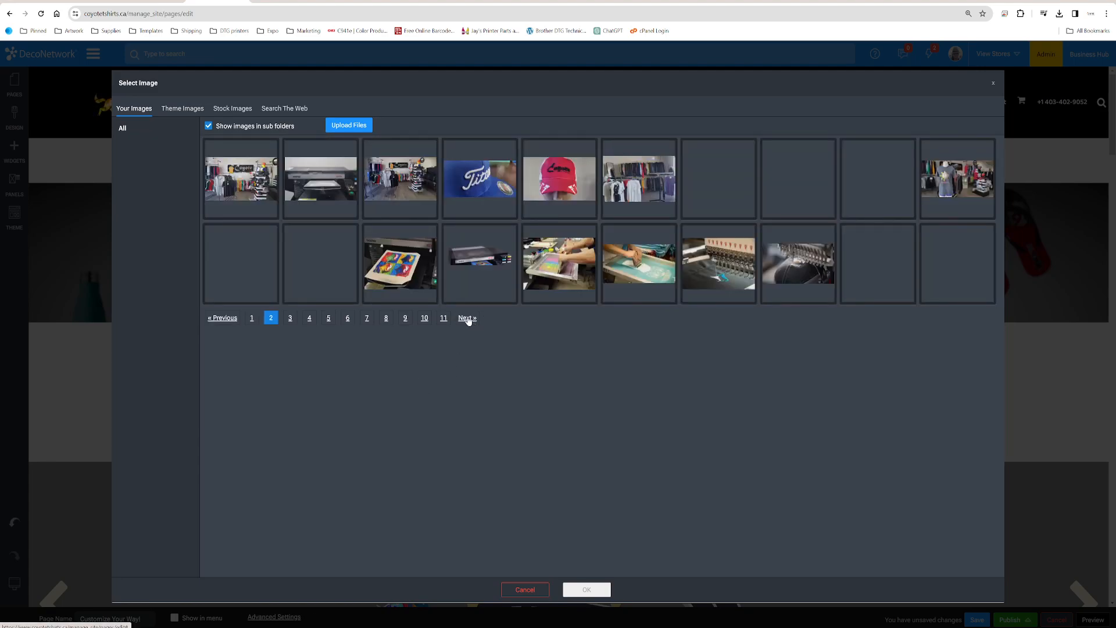
pyautogui.click(465, 319)
pyautogui.click(444, 318)
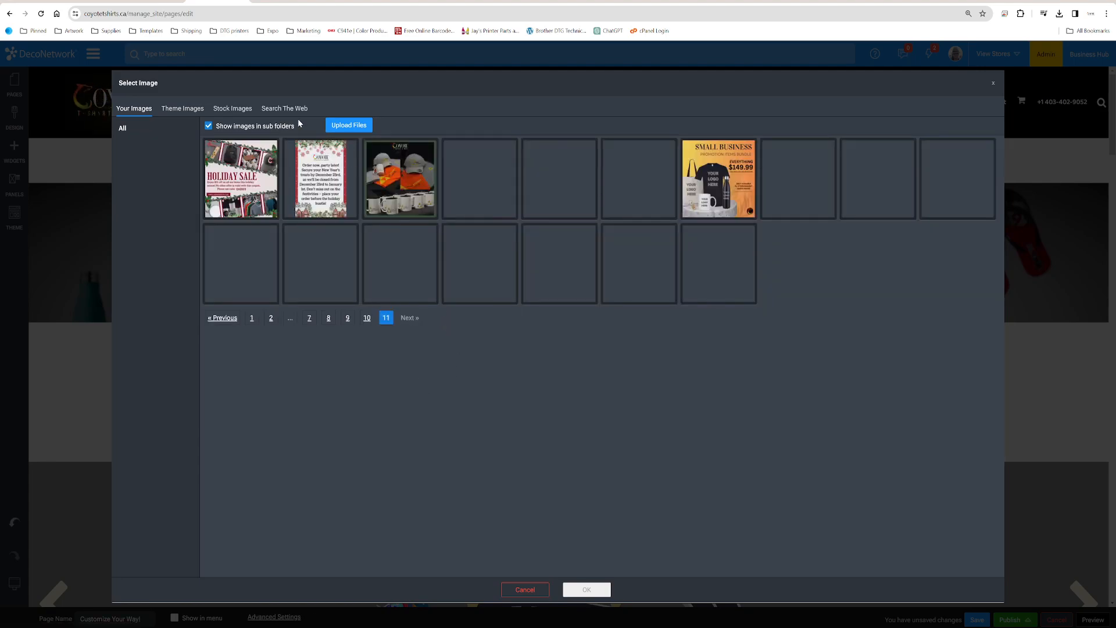
# Upload "Proudly Canadaian-small file" from the Desktop folder and use it in the new Image widget
pyautogui.click(342, 127)
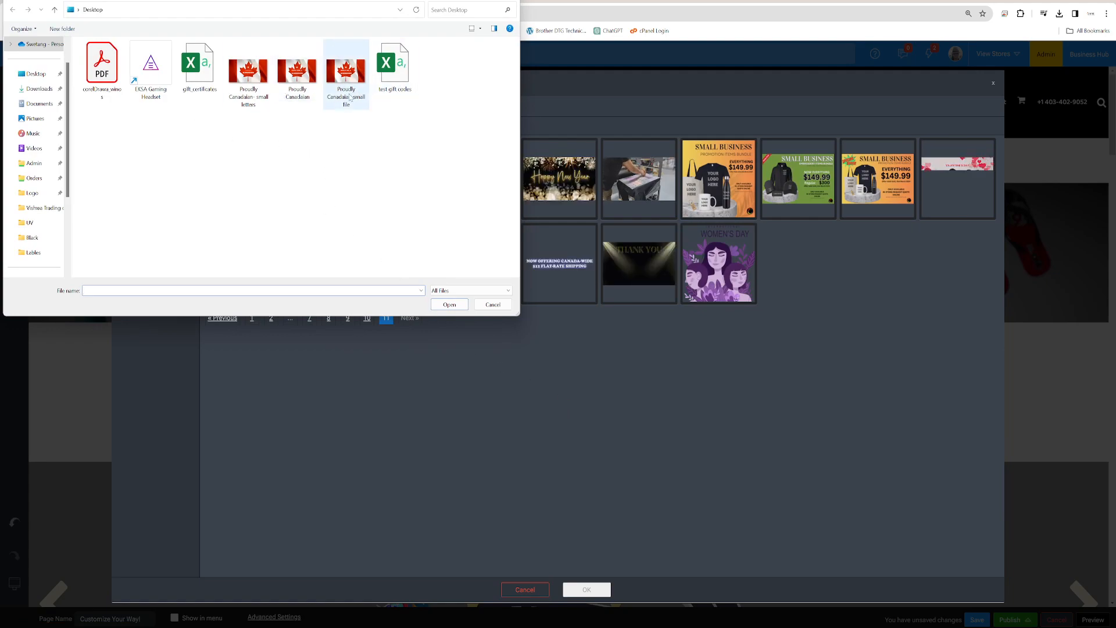
pyautogui.doubleClick(345, 75)
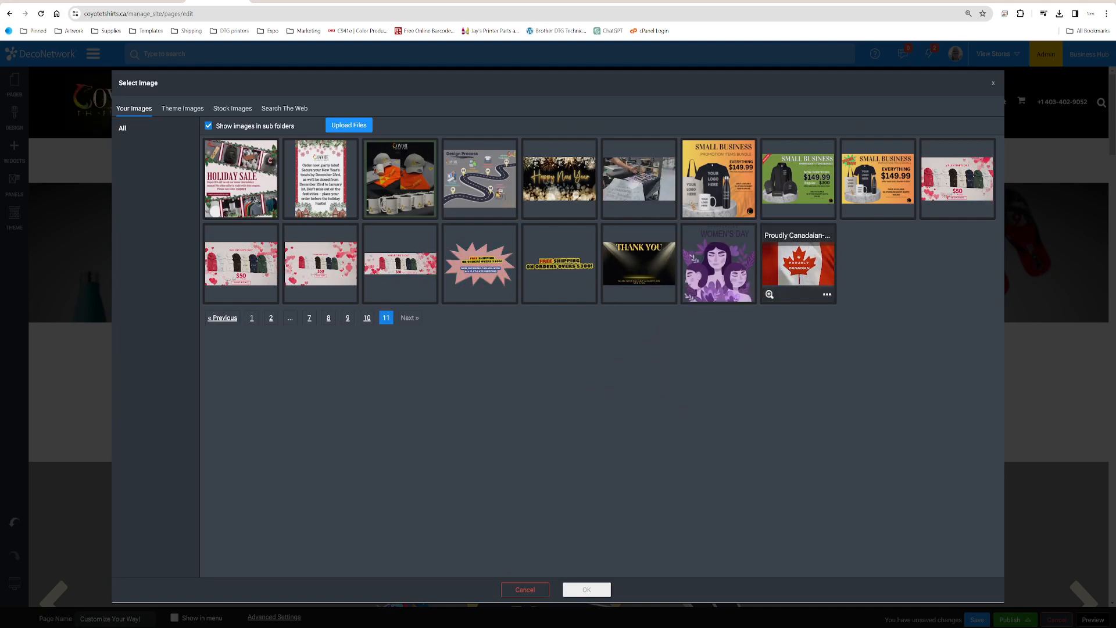
pyautogui.click(814, 273)
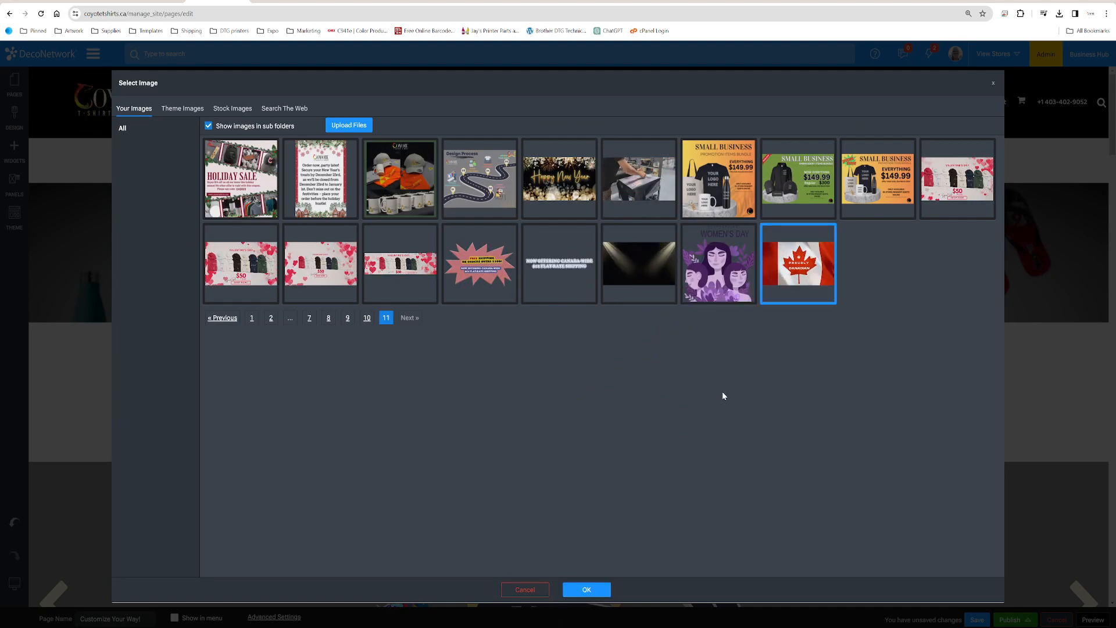
pyautogui.click(586, 589)
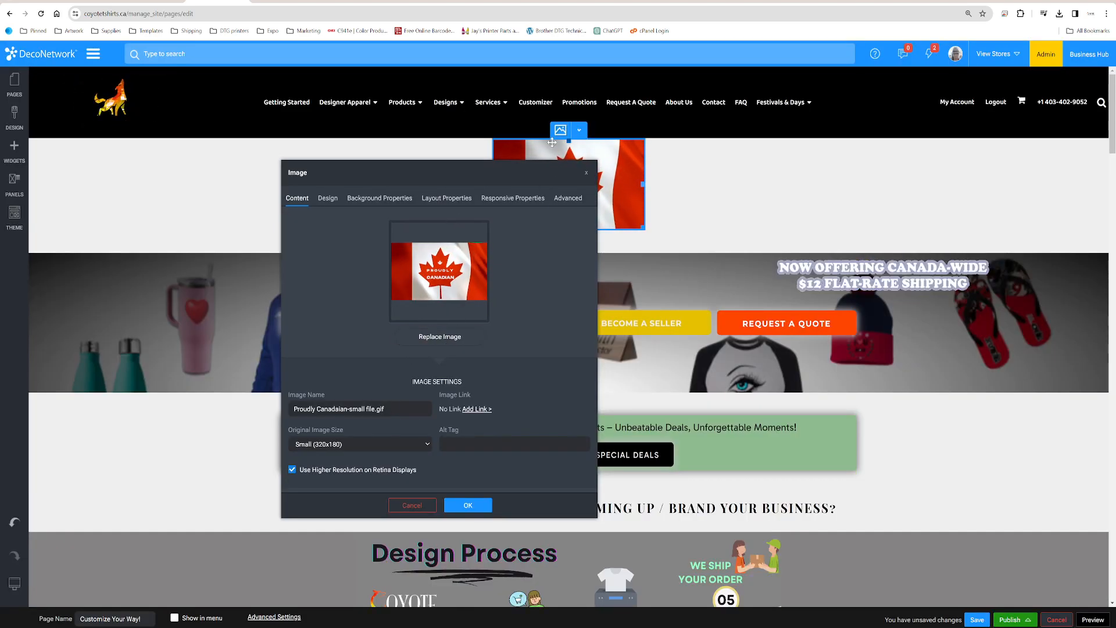
# Set the flag image's alignment to Right in its layout properties
pyautogui.moveTo(492, 178); pyautogui.dragTo(333, 157)
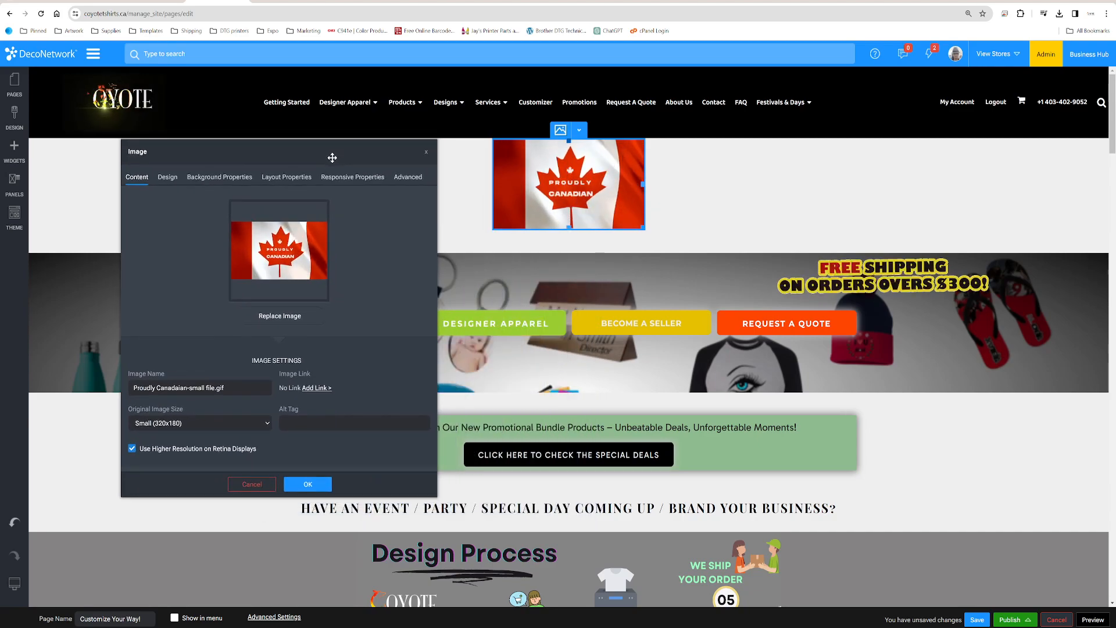
pyautogui.click(297, 178)
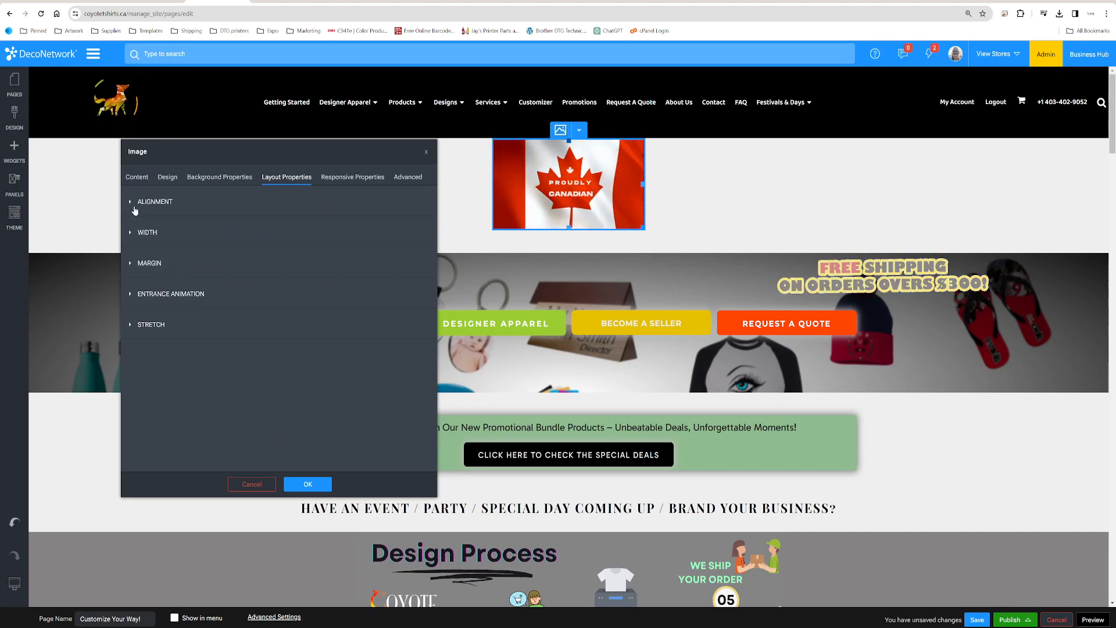
pyautogui.click(155, 201)
pyautogui.click(155, 234)
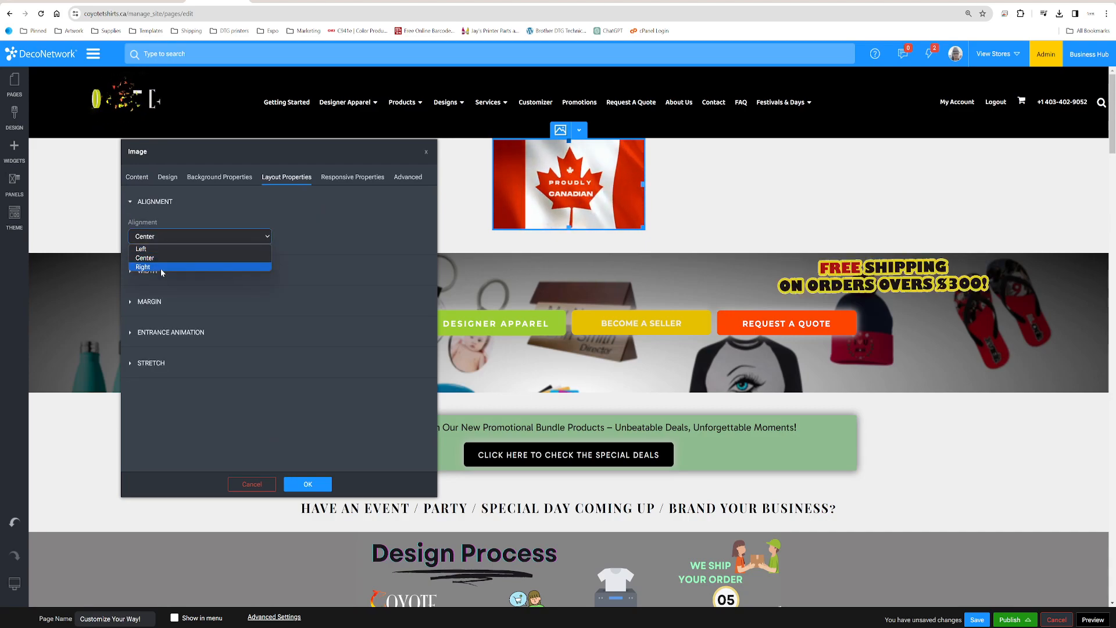
pyautogui.click(160, 269)
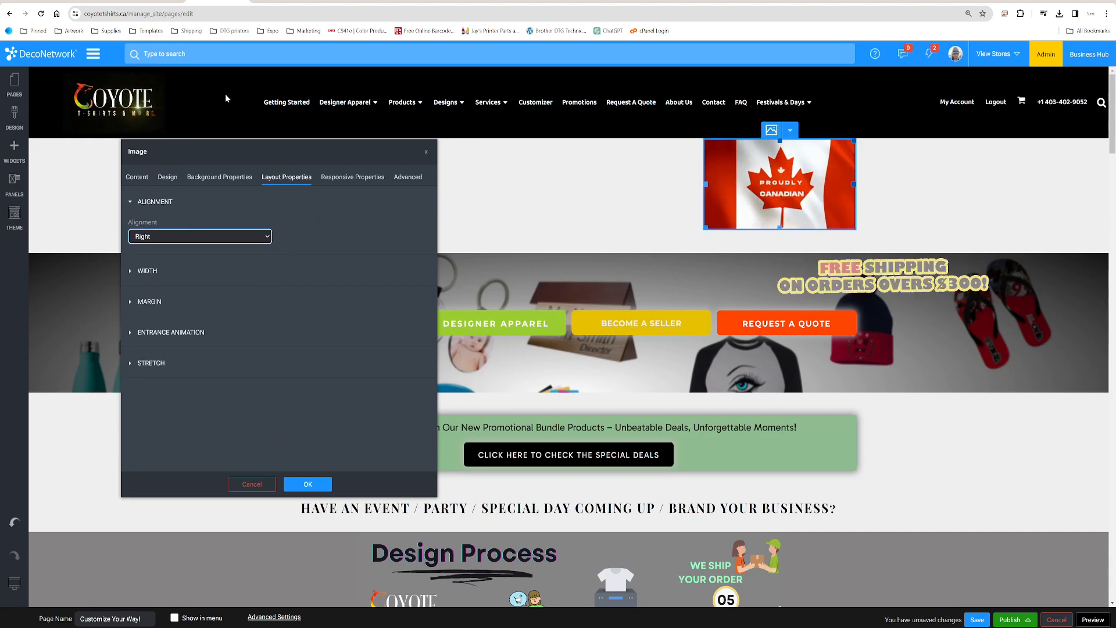
# Try Left alignment on the flag image and switch it back to Right
pyautogui.click(185, 238)
pyautogui.click(180, 249)
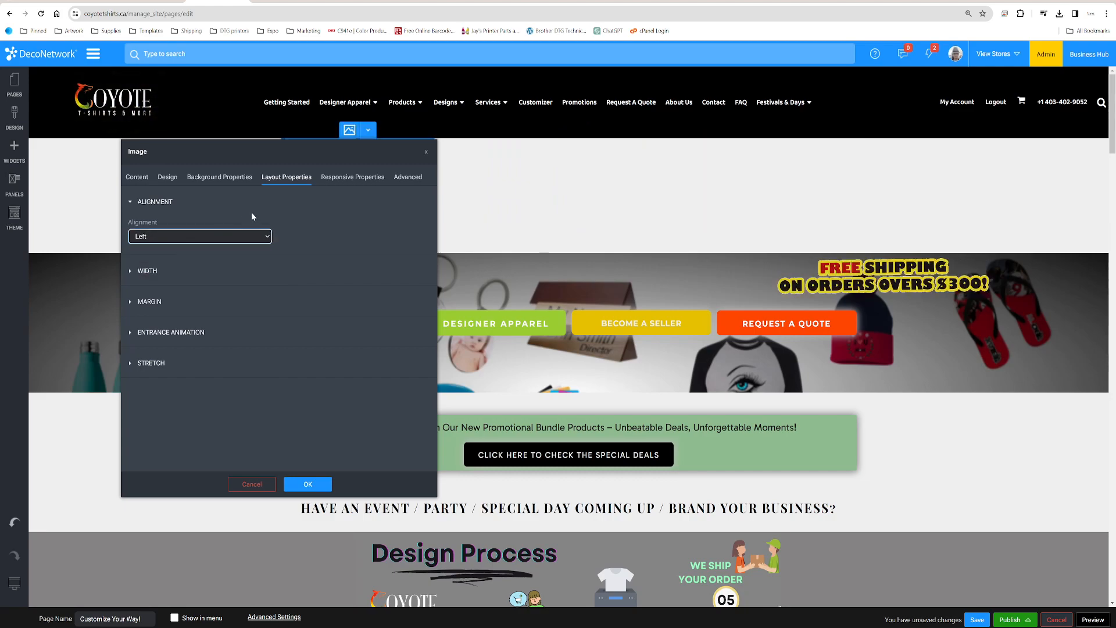
pyautogui.moveTo(229, 154); pyautogui.dragTo(308, 172)
pyautogui.click(285, 255)
pyautogui.click(274, 286)
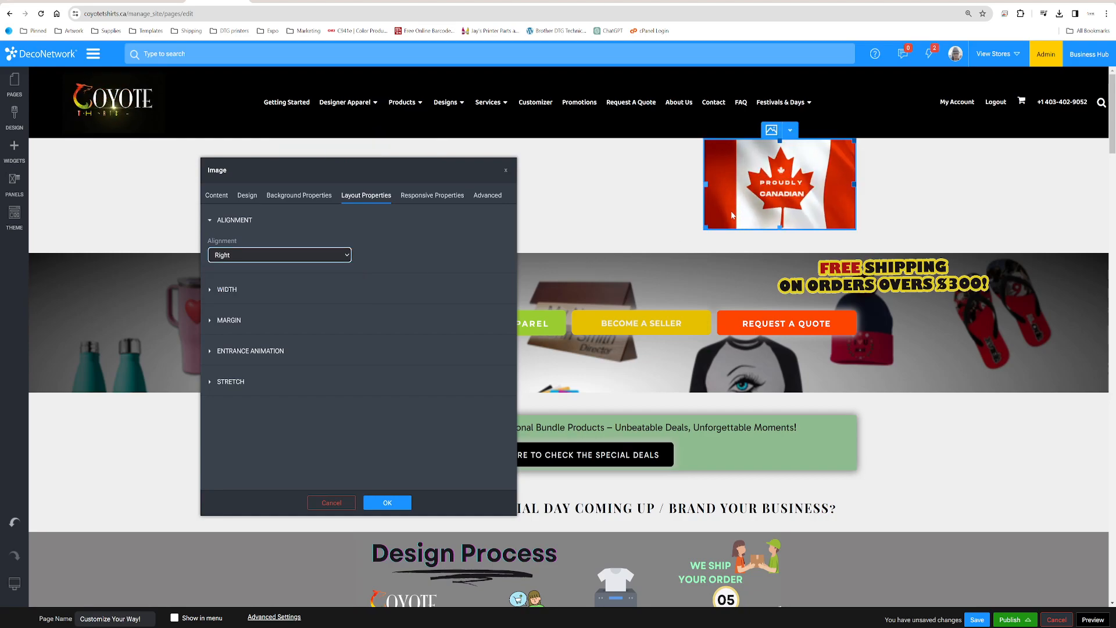
# Show the flag image's margin settings and scale the image down to about a third of its width
pyautogui.click(214, 221)
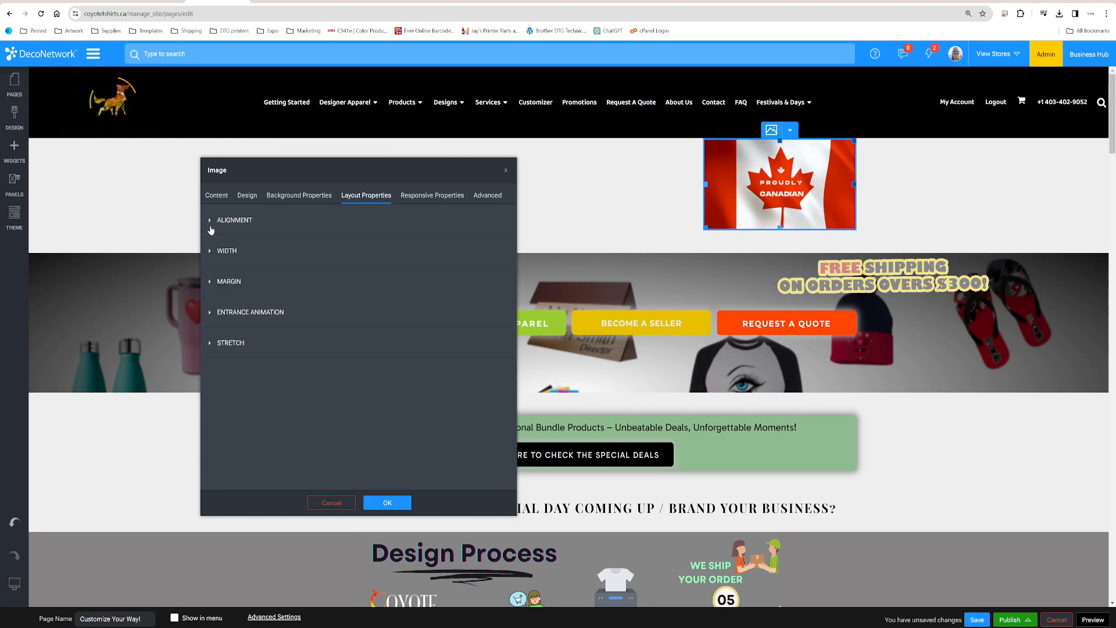
pyautogui.click(210, 282)
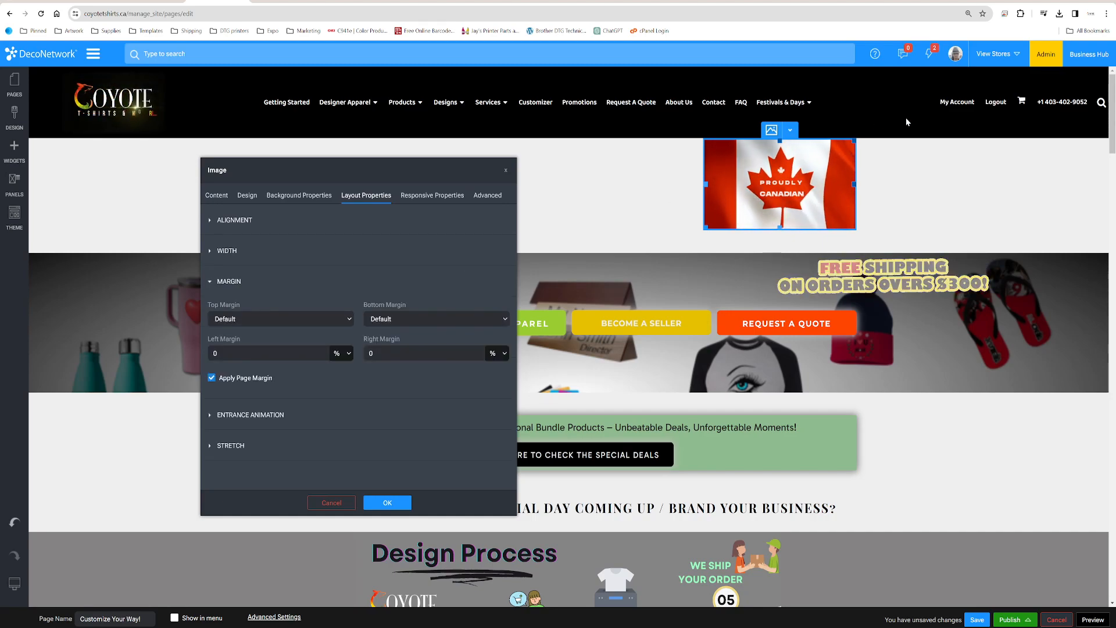
pyautogui.moveTo(706, 227); pyautogui.dragTo(798, 169)
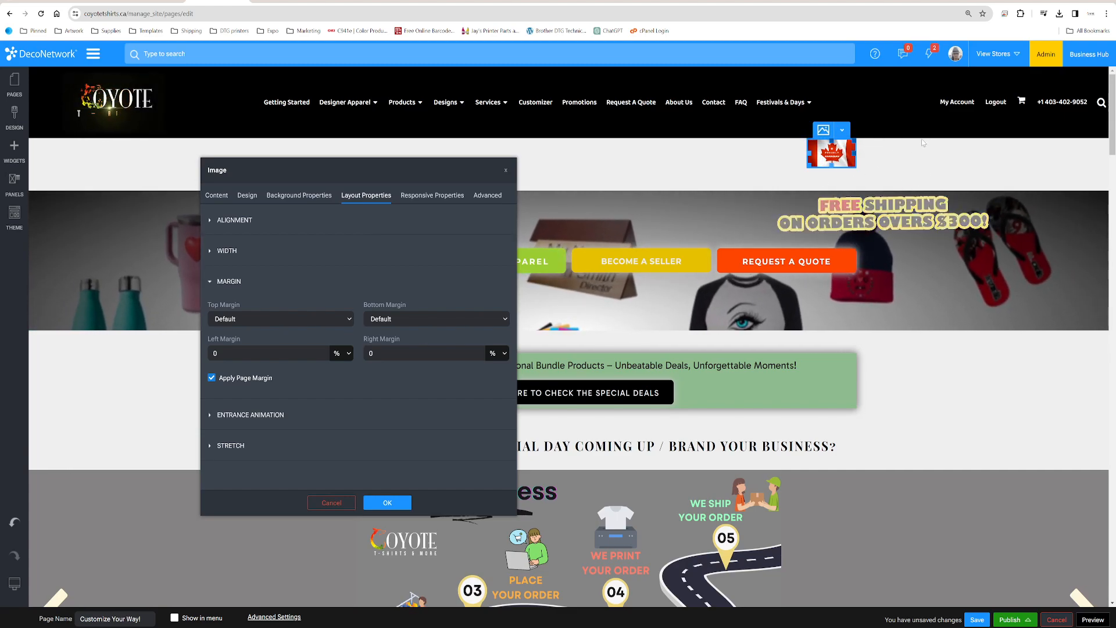
# Set the flag image's right margin to -10 %
pyautogui.click(383, 353)
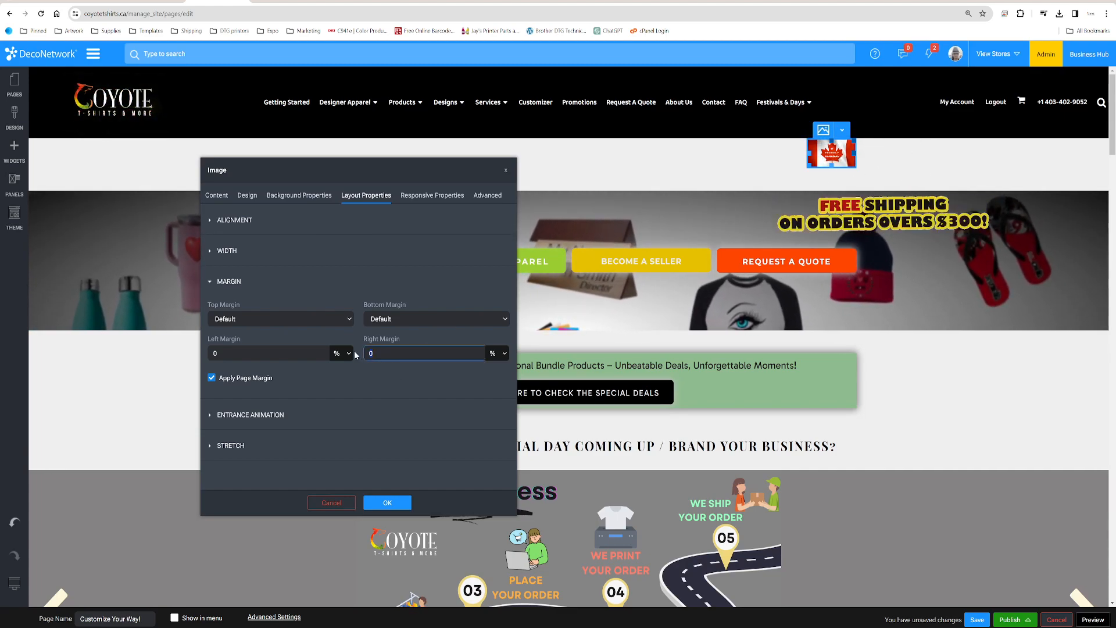
pyautogui.click(504, 354)
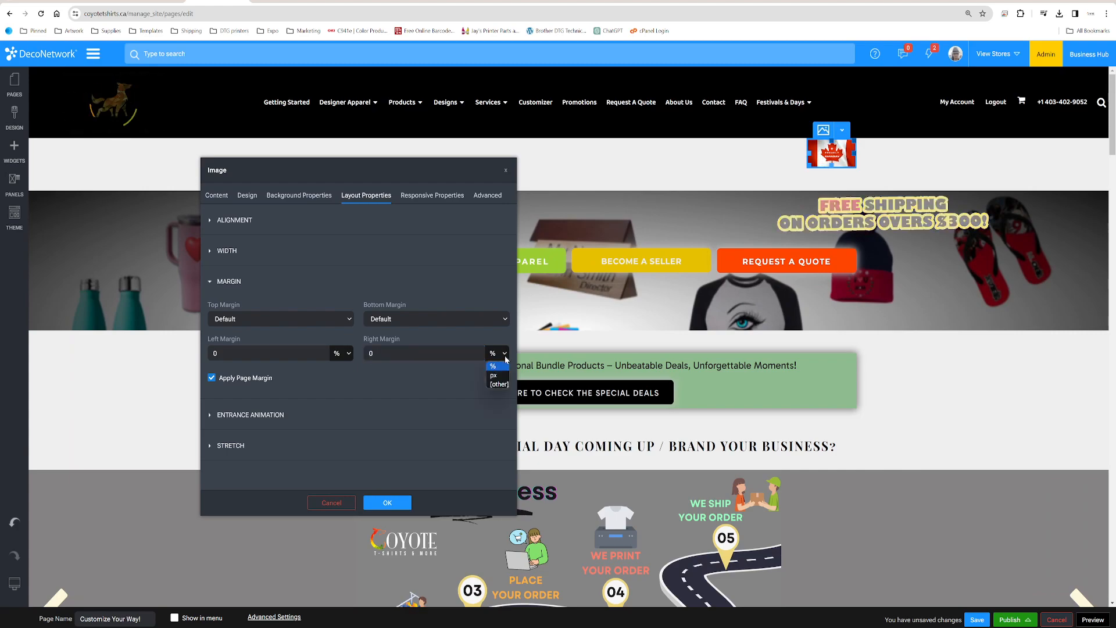
pyautogui.moveTo(385, 354); pyautogui.dragTo(352, 358)
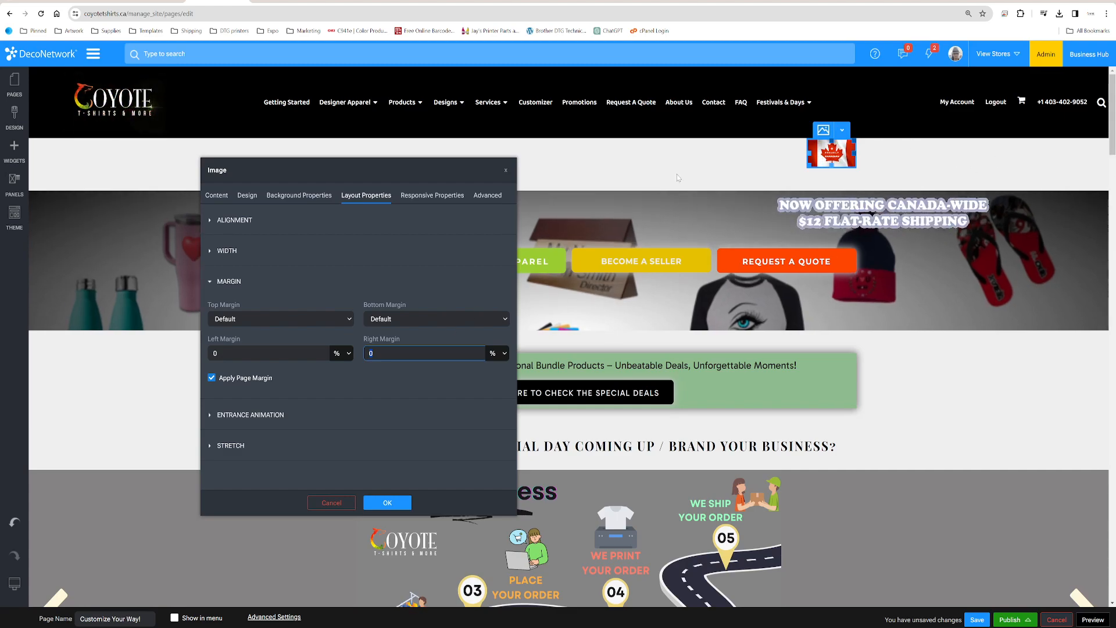
pyautogui.write('-')
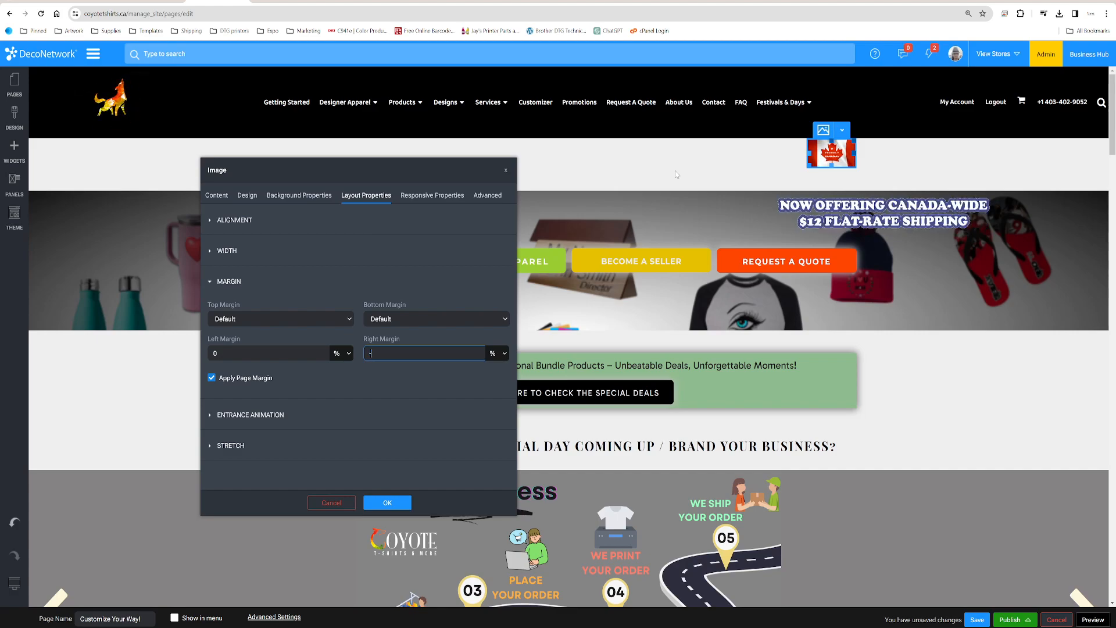
pyautogui.write('10')
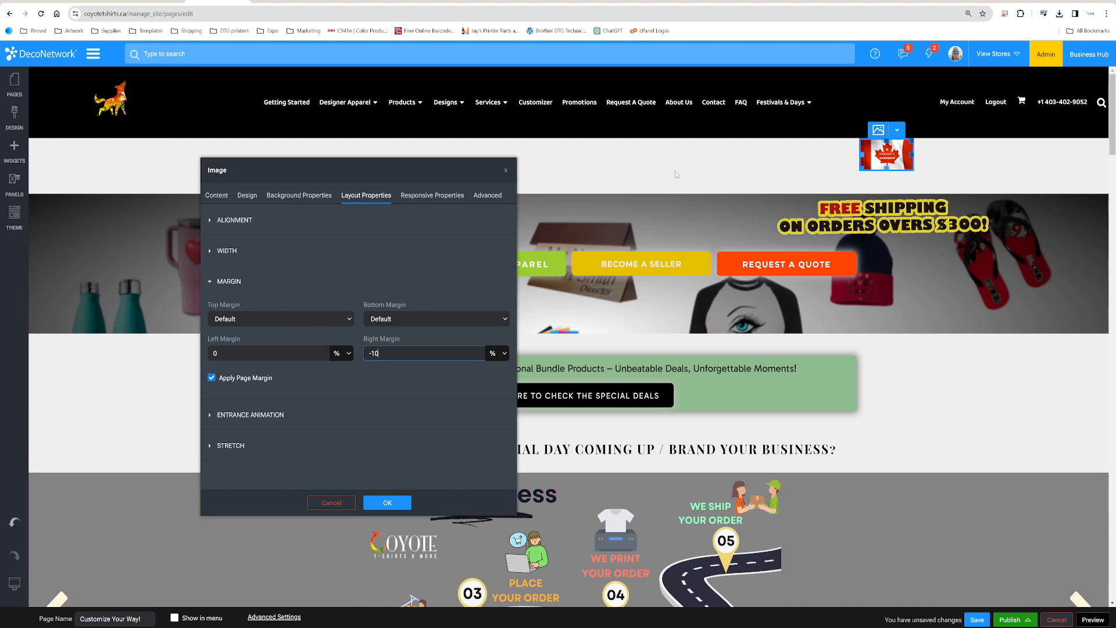
# Try right margins of -9 % and -5 % on the flag image and return it to -10 %
pyautogui.press('BackSpace')
pyautogui.press('BackSpace')
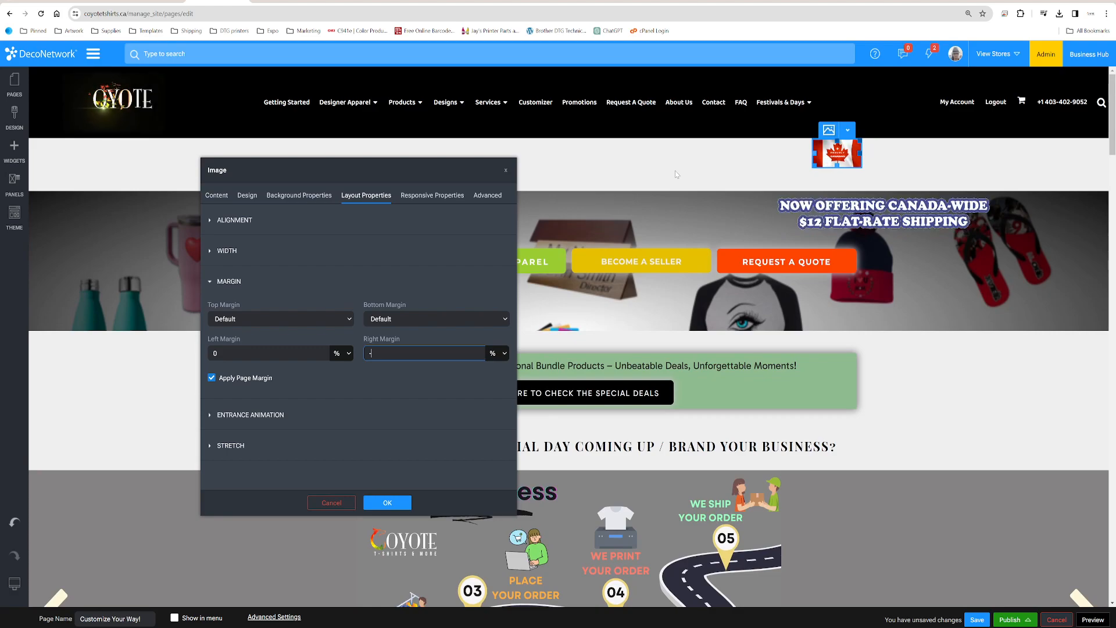
pyautogui.write('9')
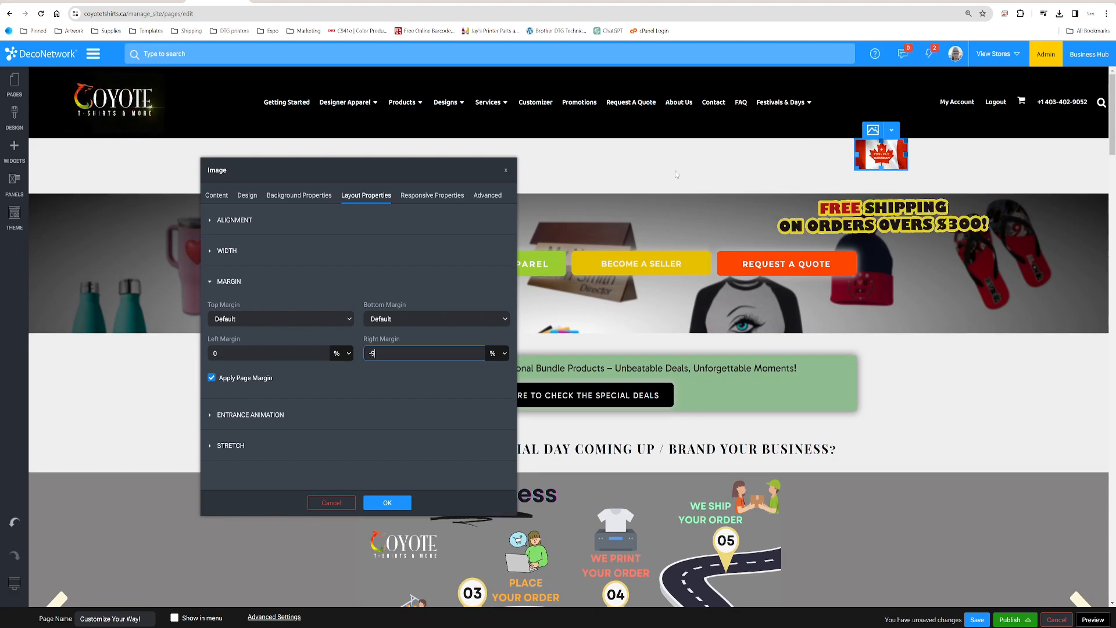
pyautogui.write('5')
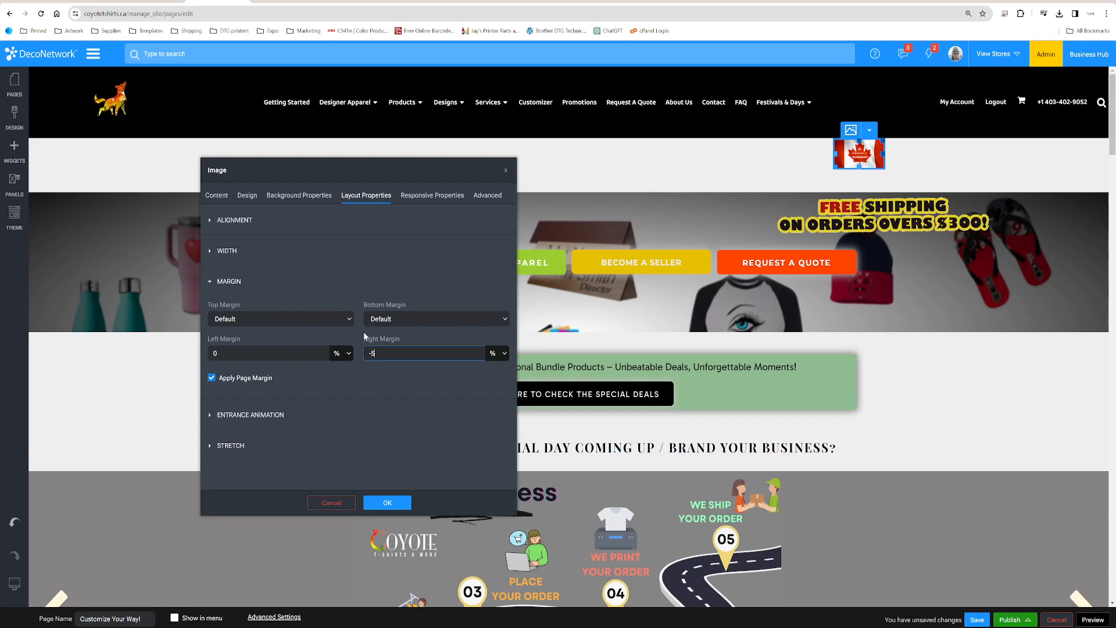
pyautogui.write('10')
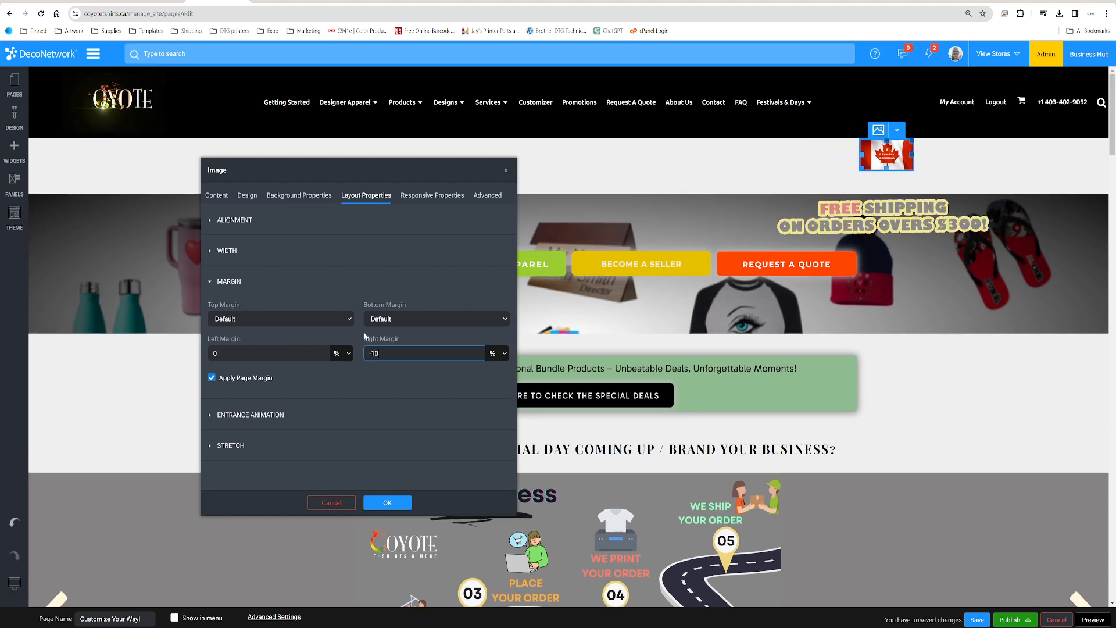
# Try a right margin of -15 % on the flag image and settle on -12 %
pyautogui.press('BackSpace')
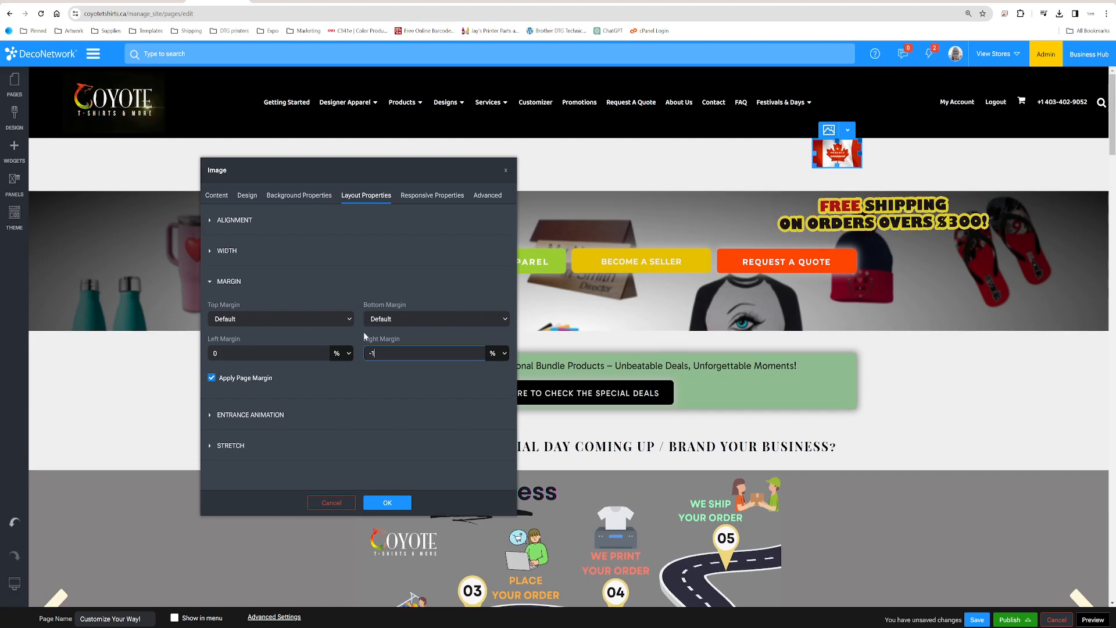
pyautogui.write('5')
pyautogui.press('BackSpace')
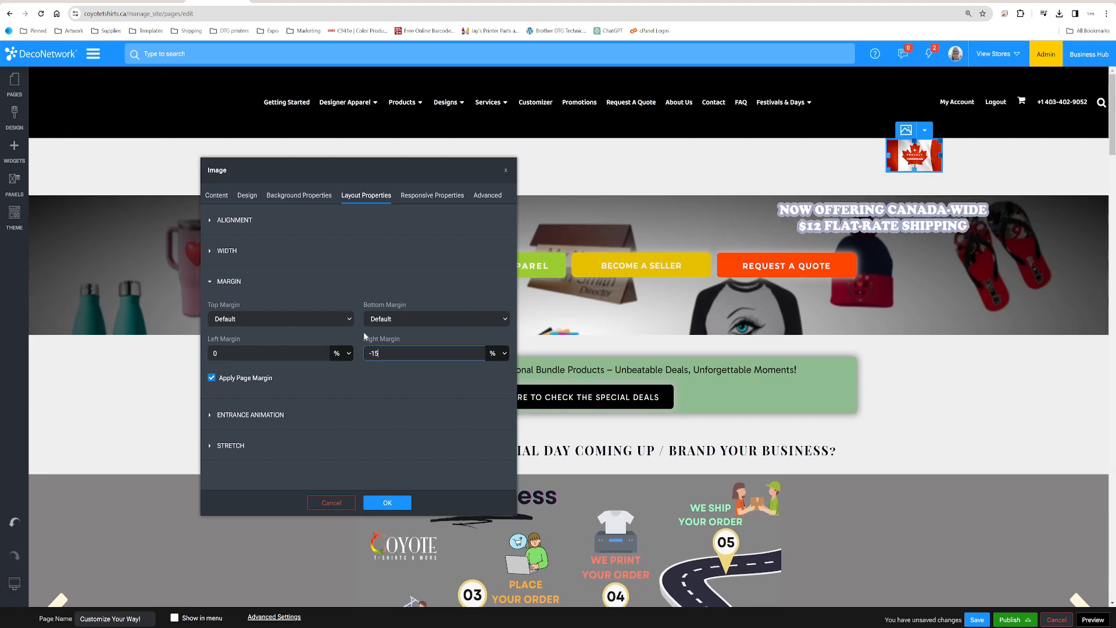
pyautogui.write('2')
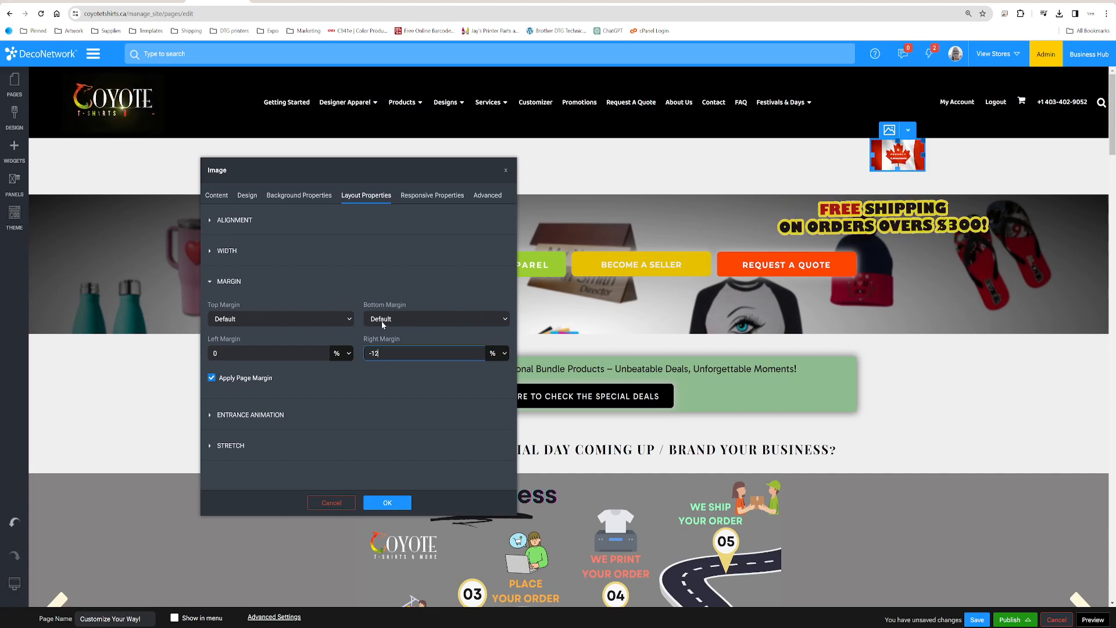
# Give the flag image a custom top margin of -10 %
pyautogui.click(348, 321)
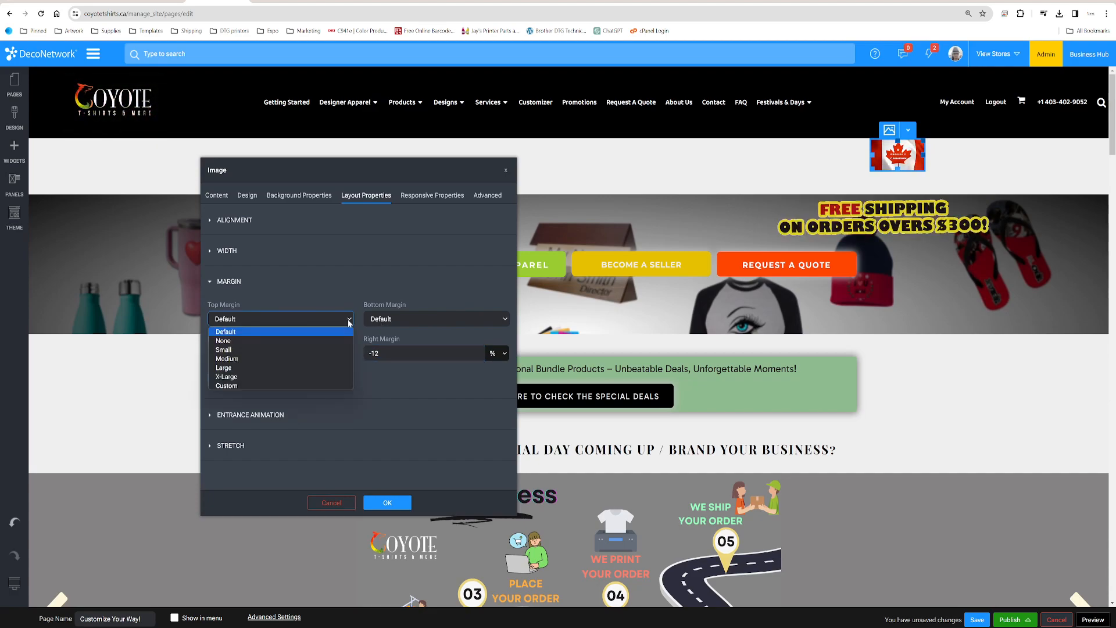
pyautogui.click(316, 386)
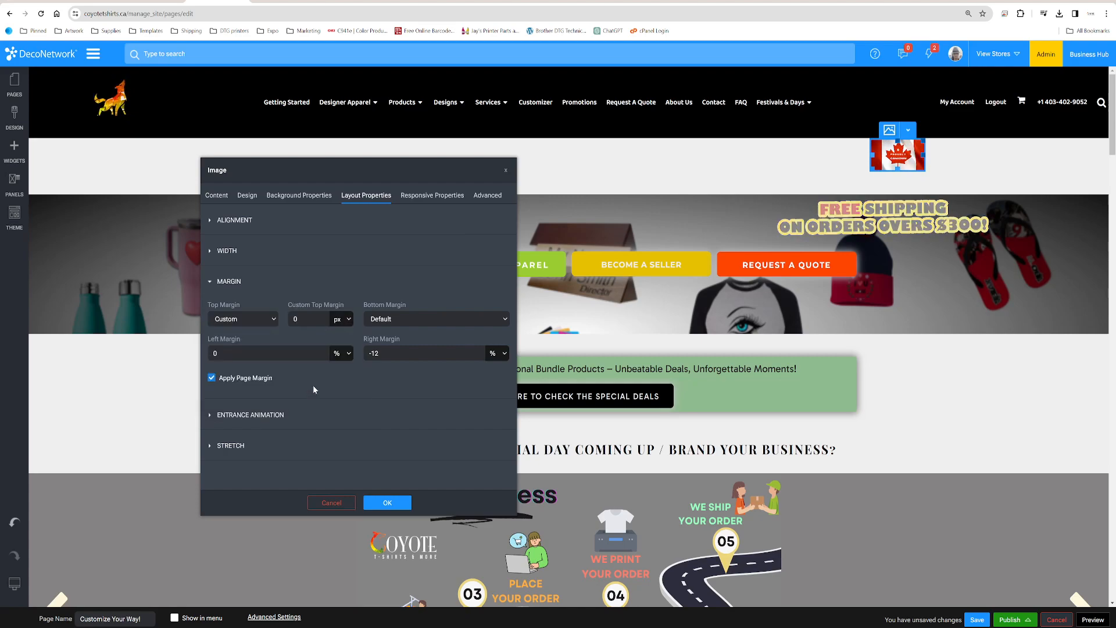
pyautogui.click(345, 321)
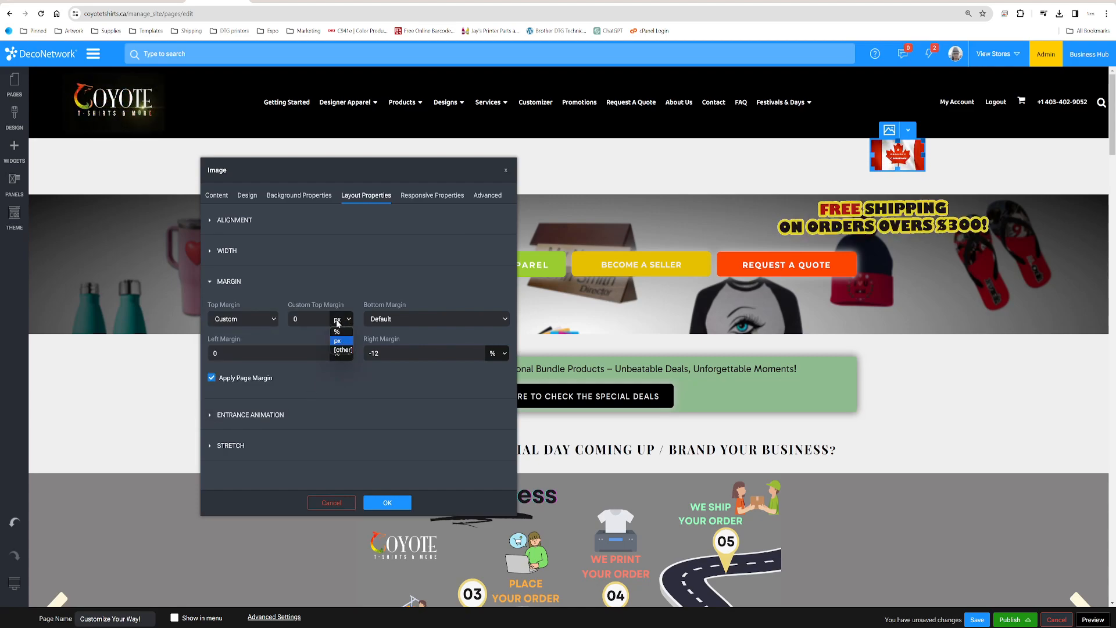
pyautogui.click(308, 319)
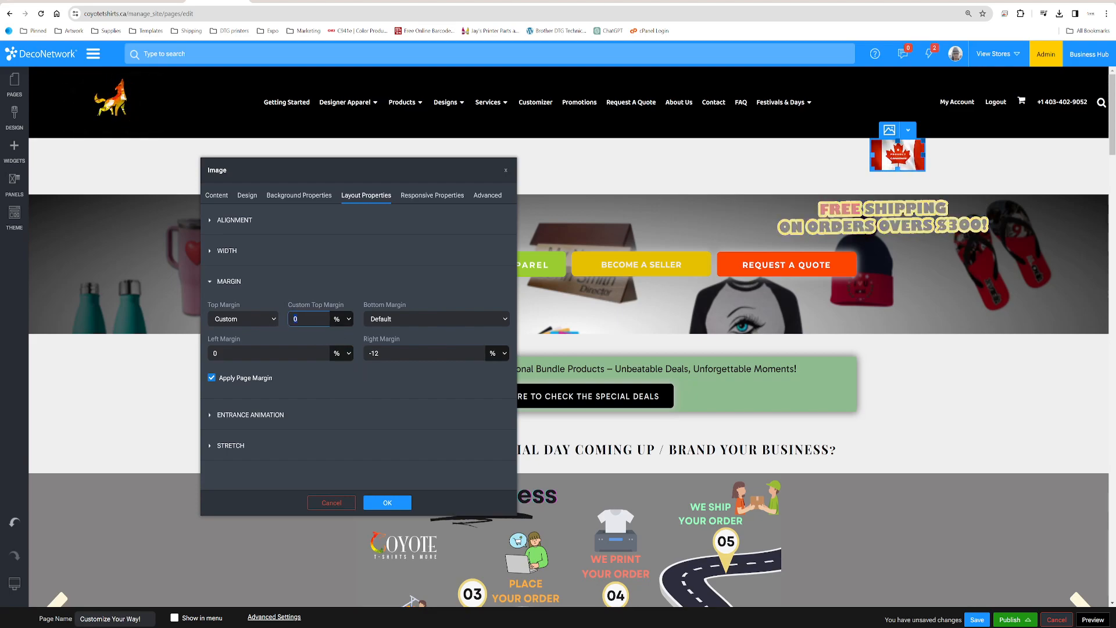
pyautogui.write('-')
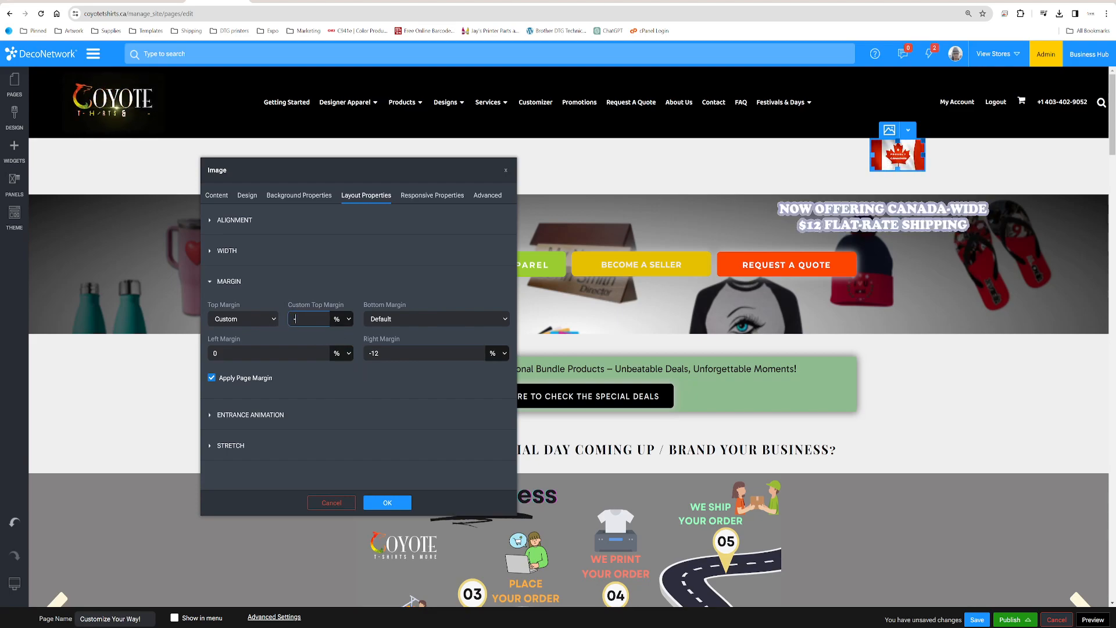
pyautogui.write('10')
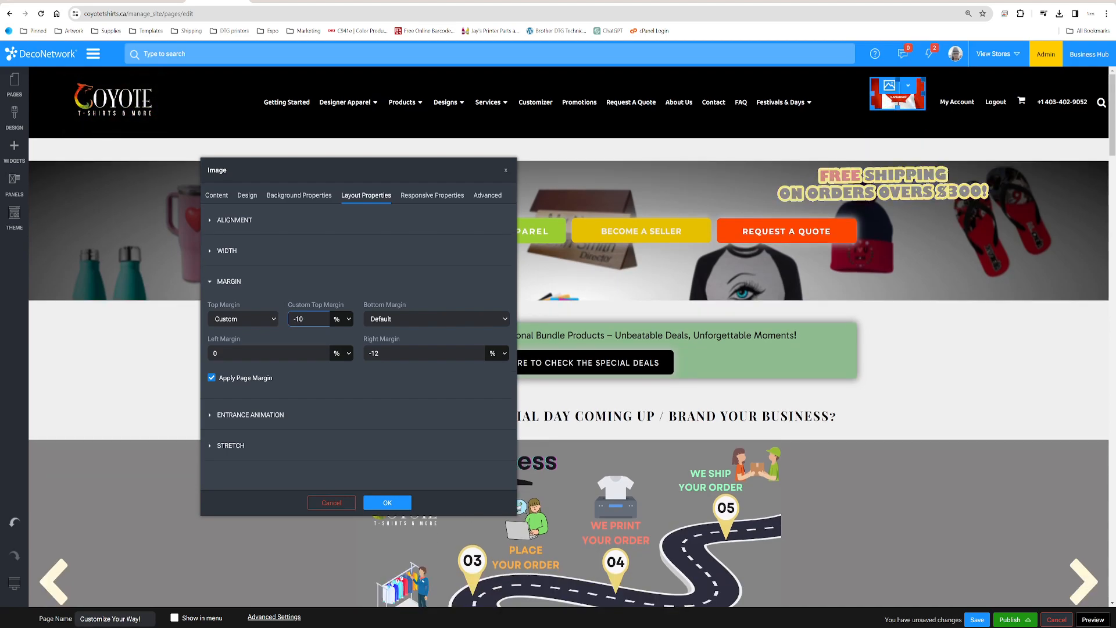
# Set the flag image's custom top margin to -8 % and accept the image settings
pyautogui.press('BackSpace')
pyautogui.press('BackSpace')
pyautogui.write('8')
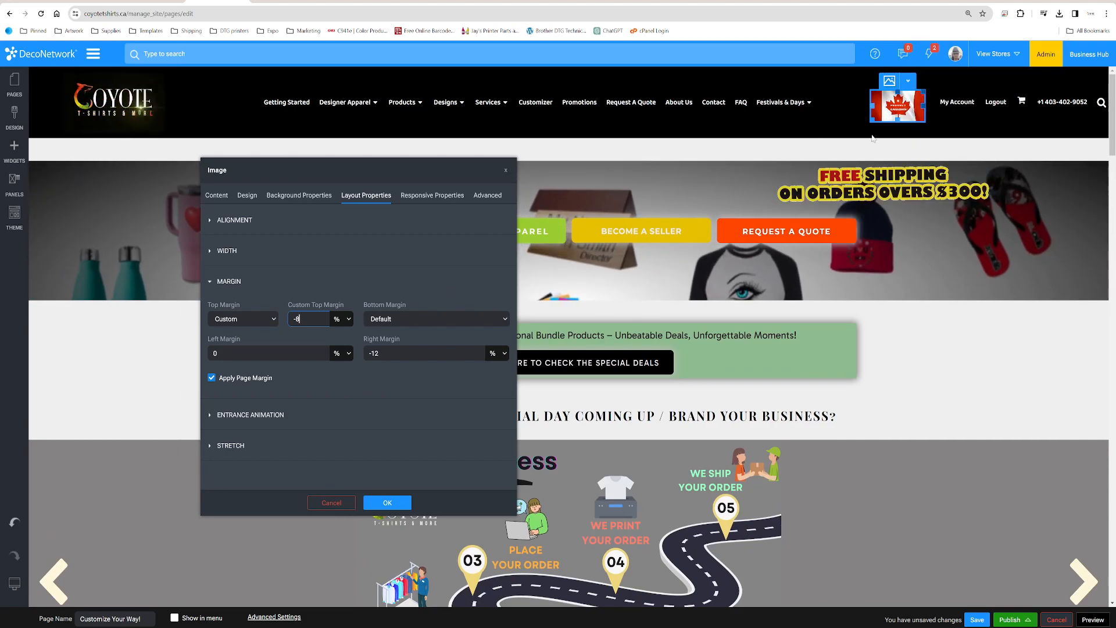
pyautogui.press('Return')
pyautogui.click(873, 81)
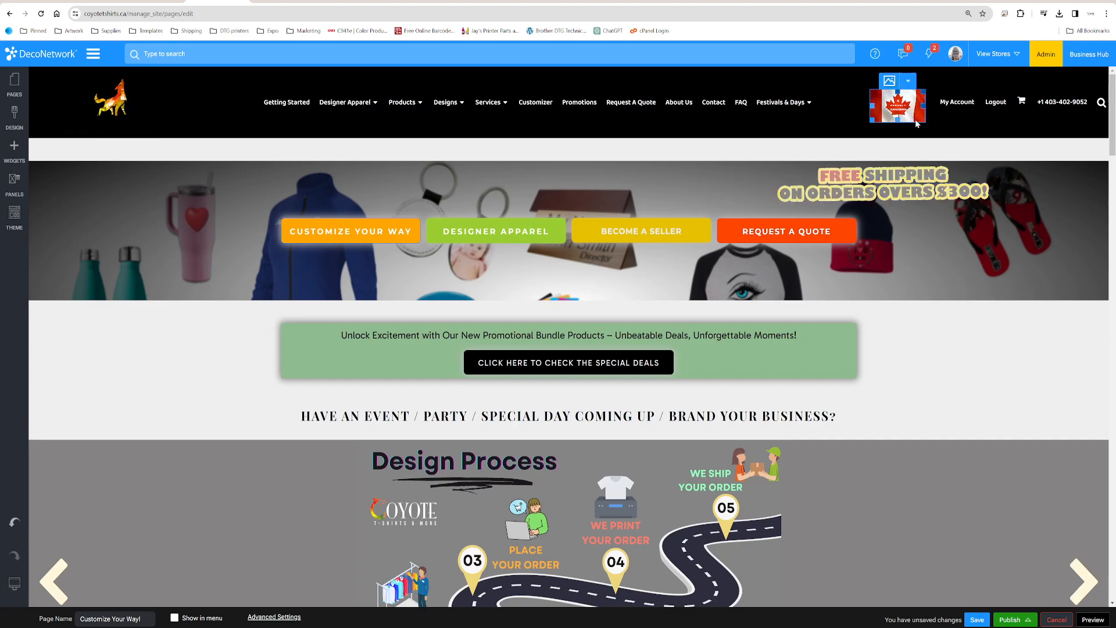
pyautogui.click(898, 118)
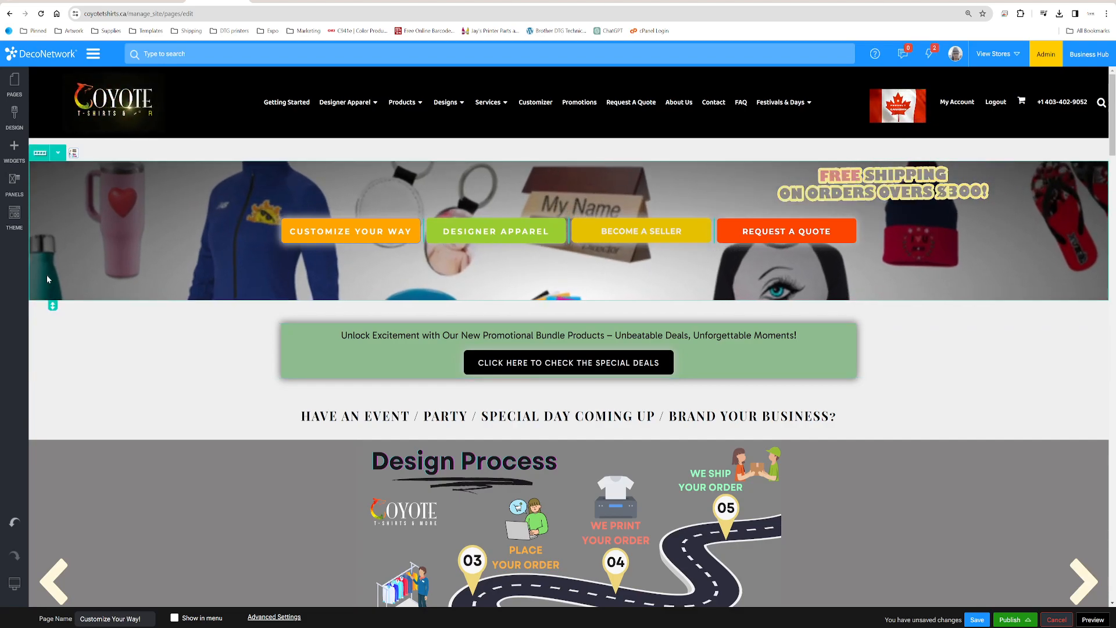
# Look through the available widgets from the basic to the advanced group and close the list
pyautogui.click(11, 153)
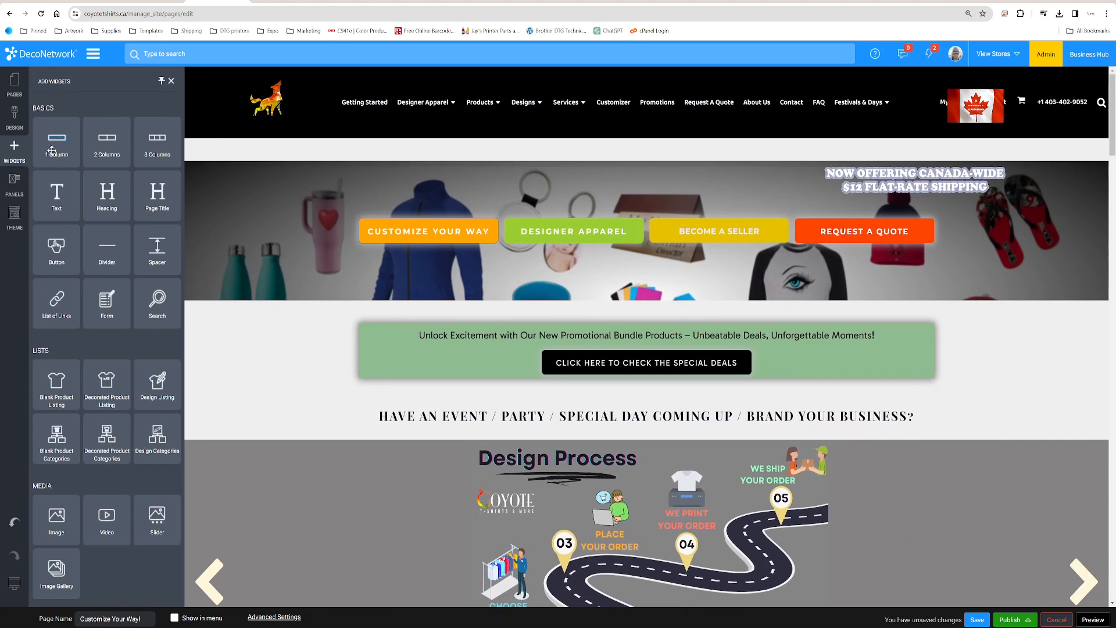
pyautogui.scroll(-3, 72, 512)
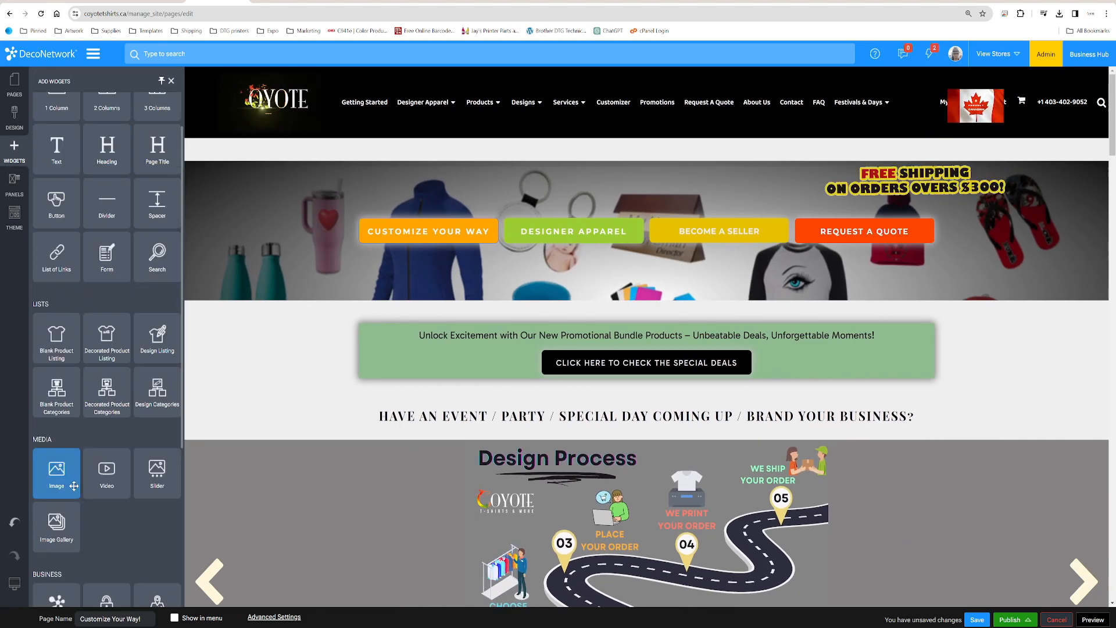
pyautogui.scroll(-2, 74, 485)
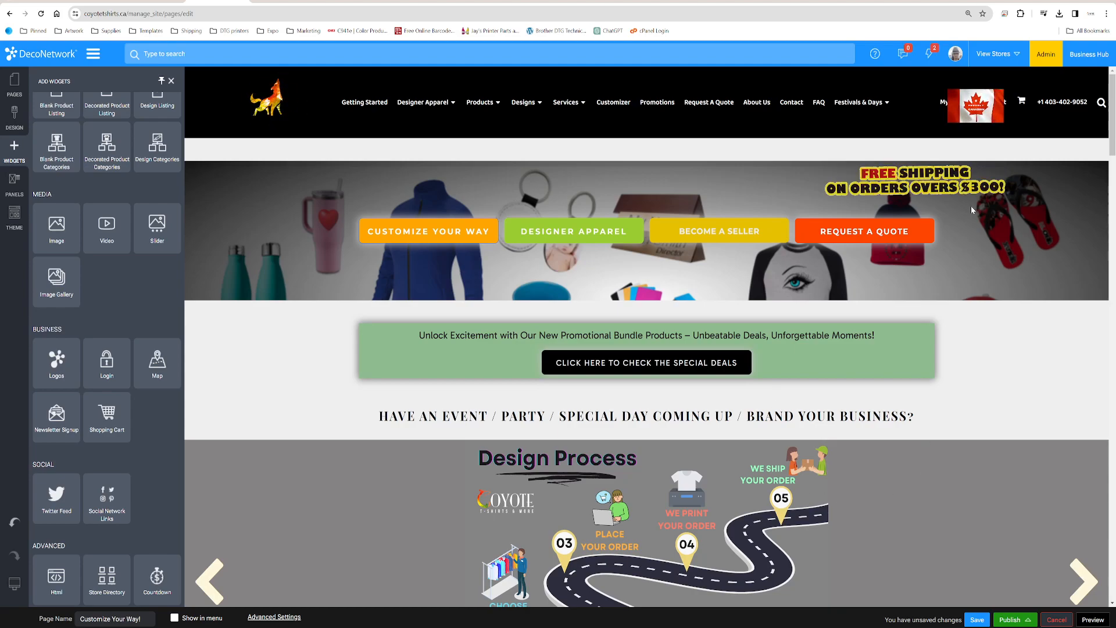
pyautogui.click(525, 378)
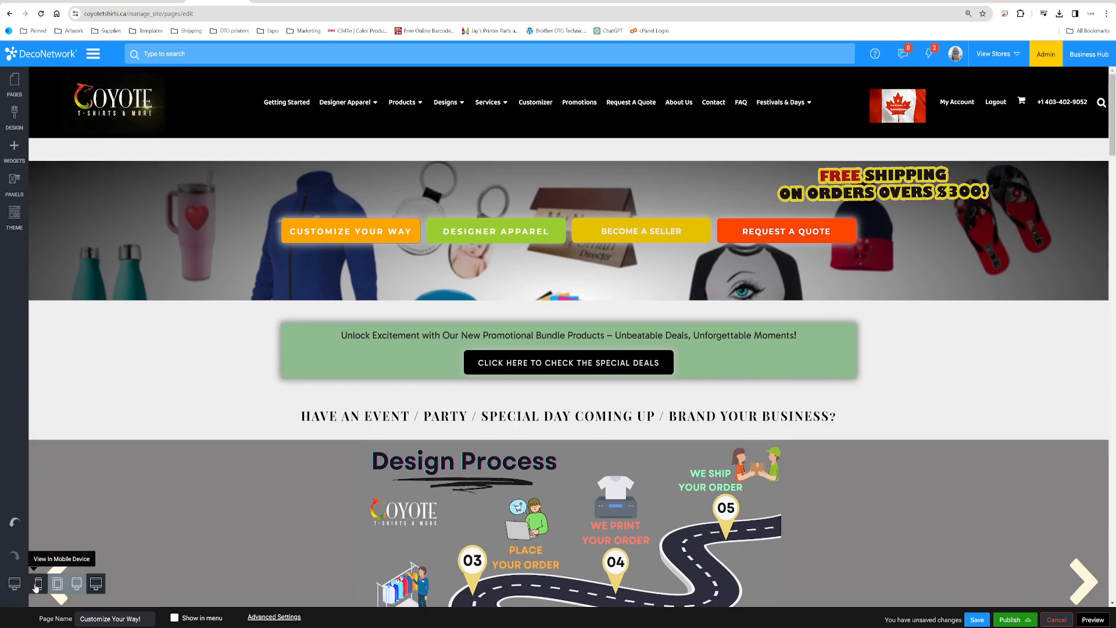
# Show the page as a mobile device and open the flag image's layout settings beside the preview
pyautogui.click(37, 585)
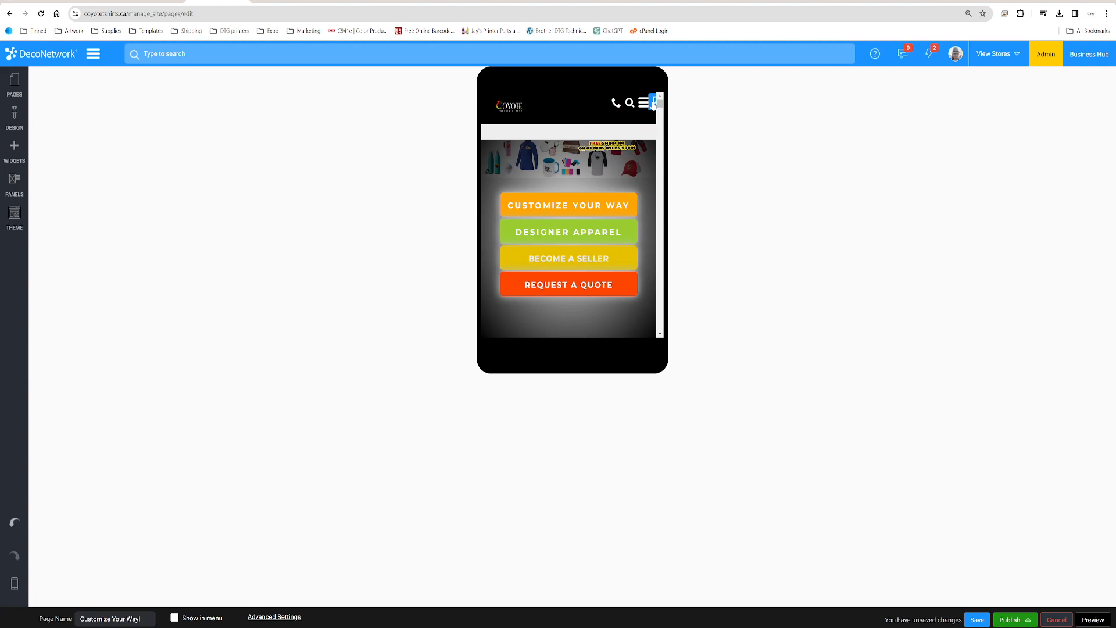
pyautogui.click(653, 103)
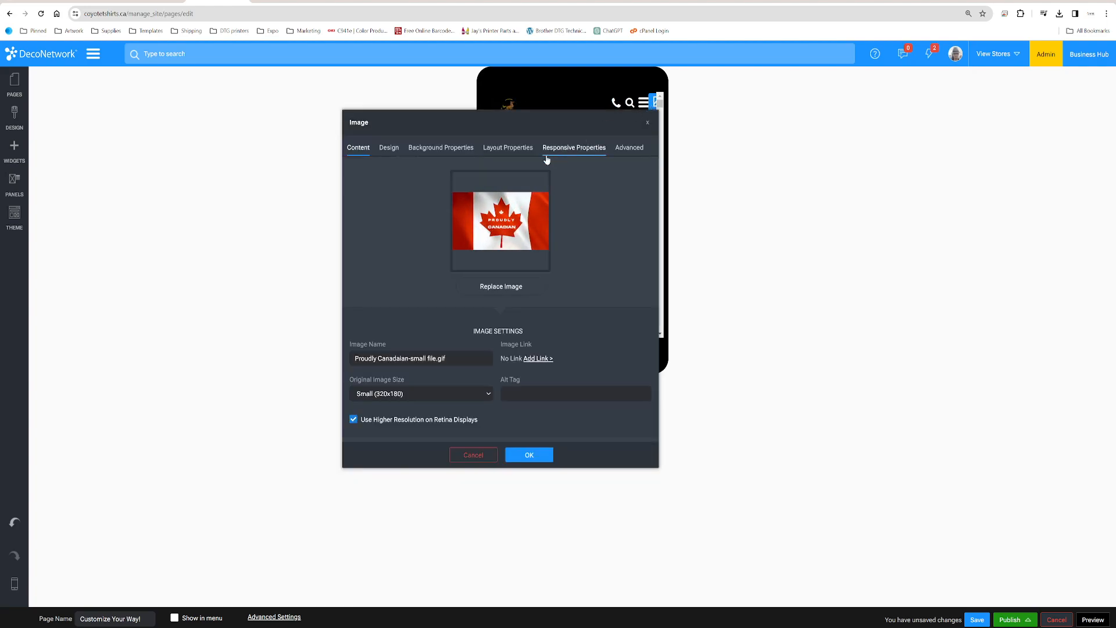
pyautogui.moveTo(516, 128); pyautogui.dragTo(327, 133)
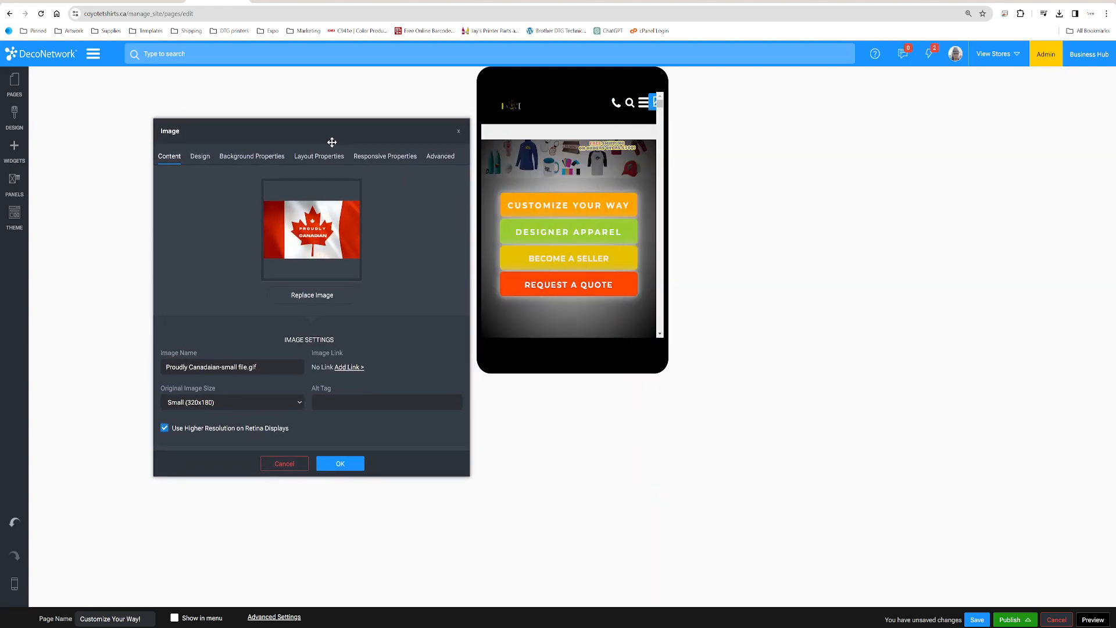
pyautogui.click(335, 158)
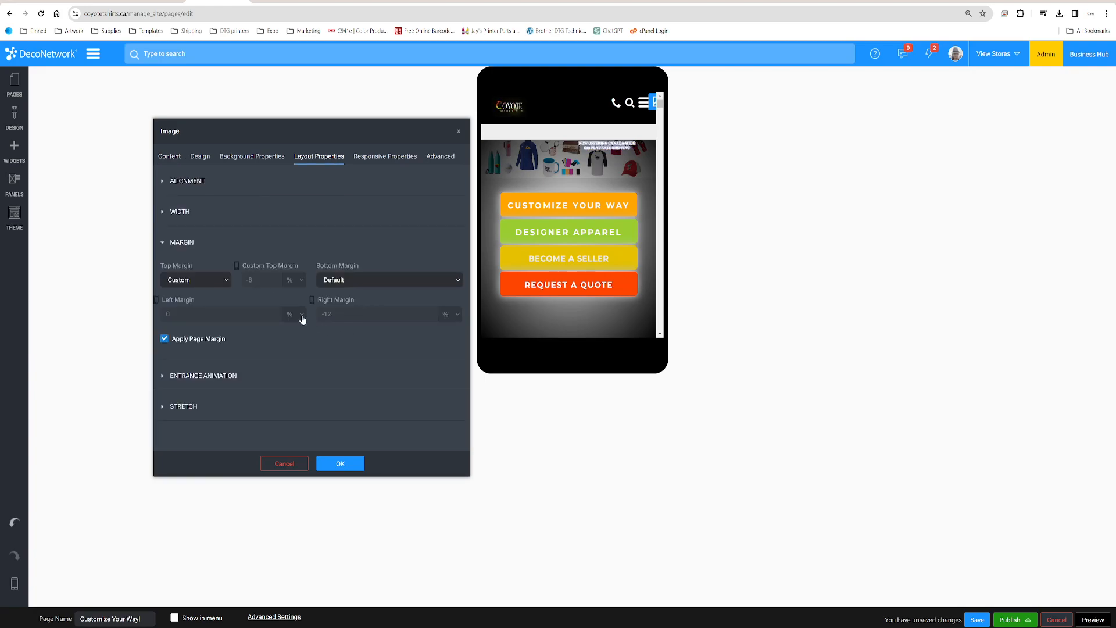
# Check the top margin options of the flag image and turn off its page margin
pyautogui.click(220, 281)
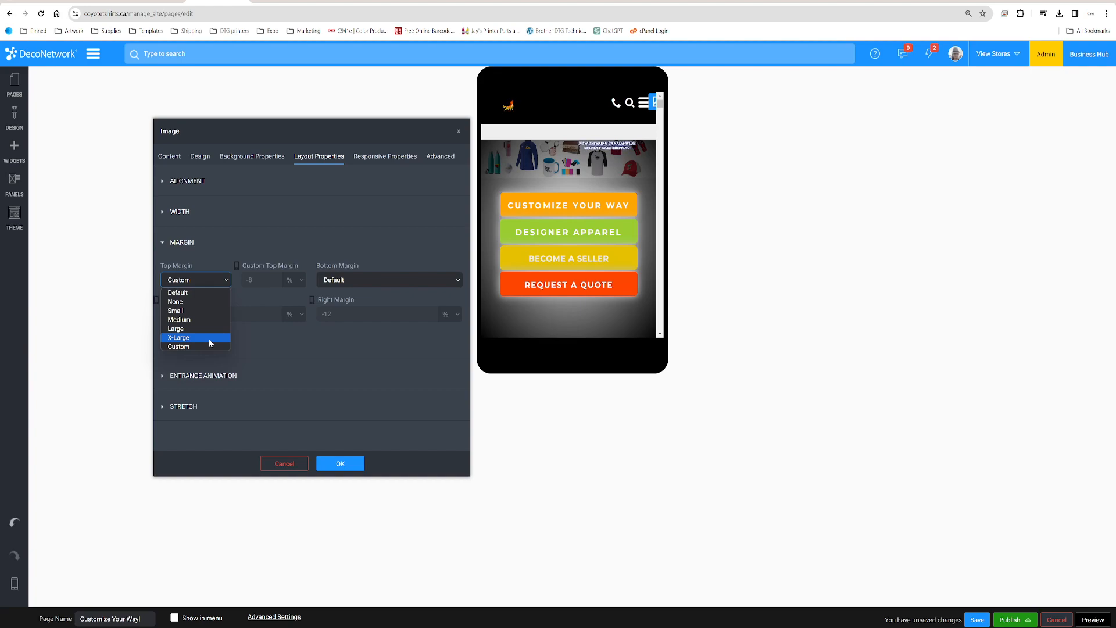
pyautogui.click(363, 239)
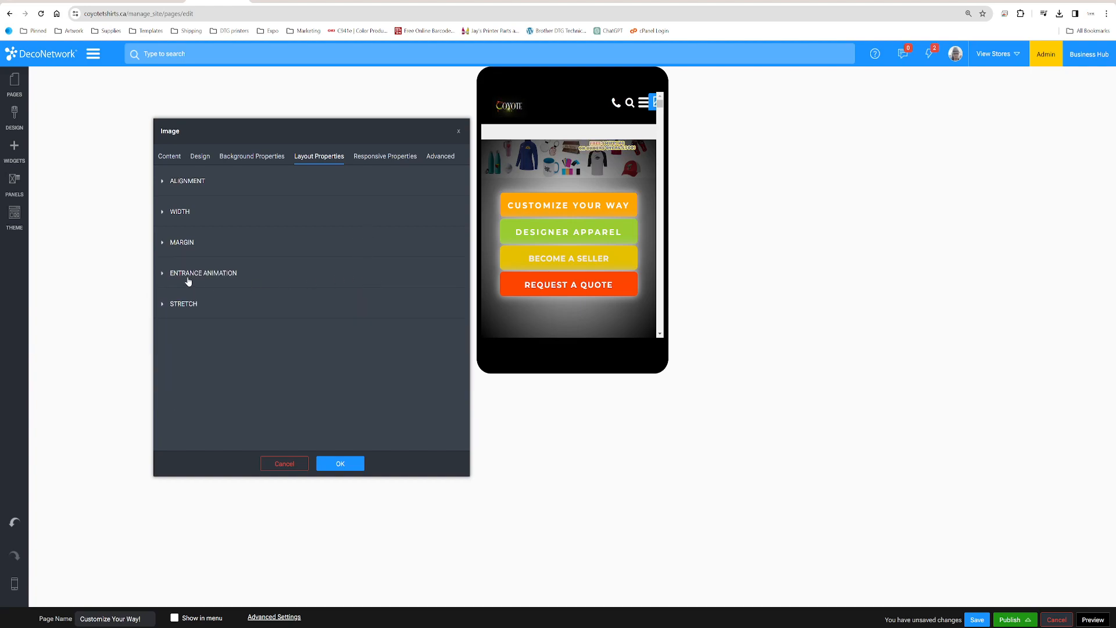
pyautogui.click(165, 247)
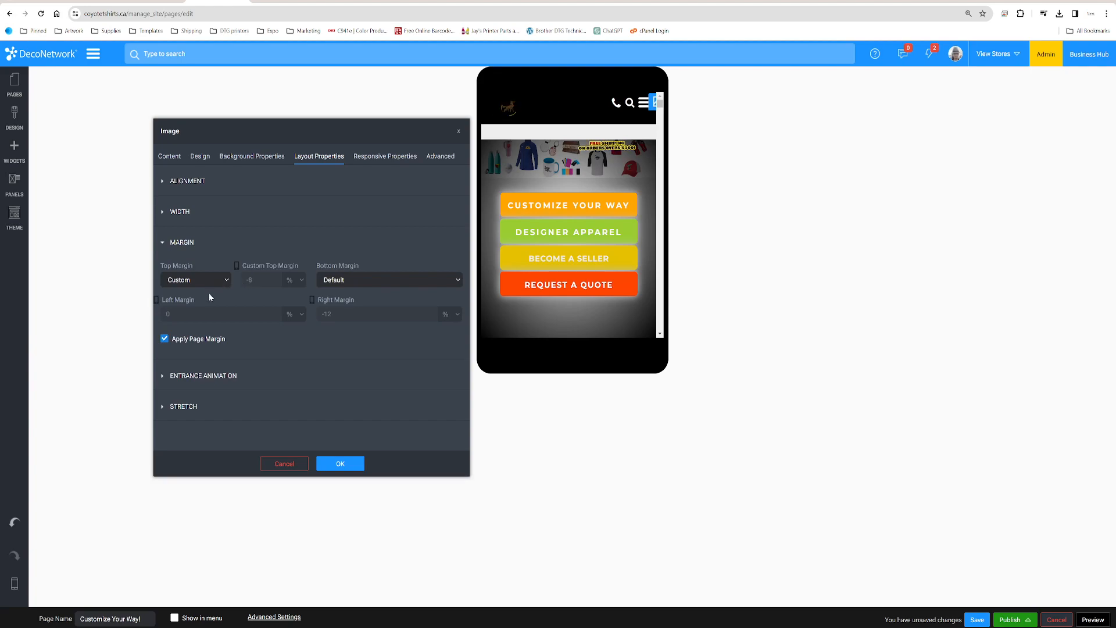
pyautogui.click(164, 340)
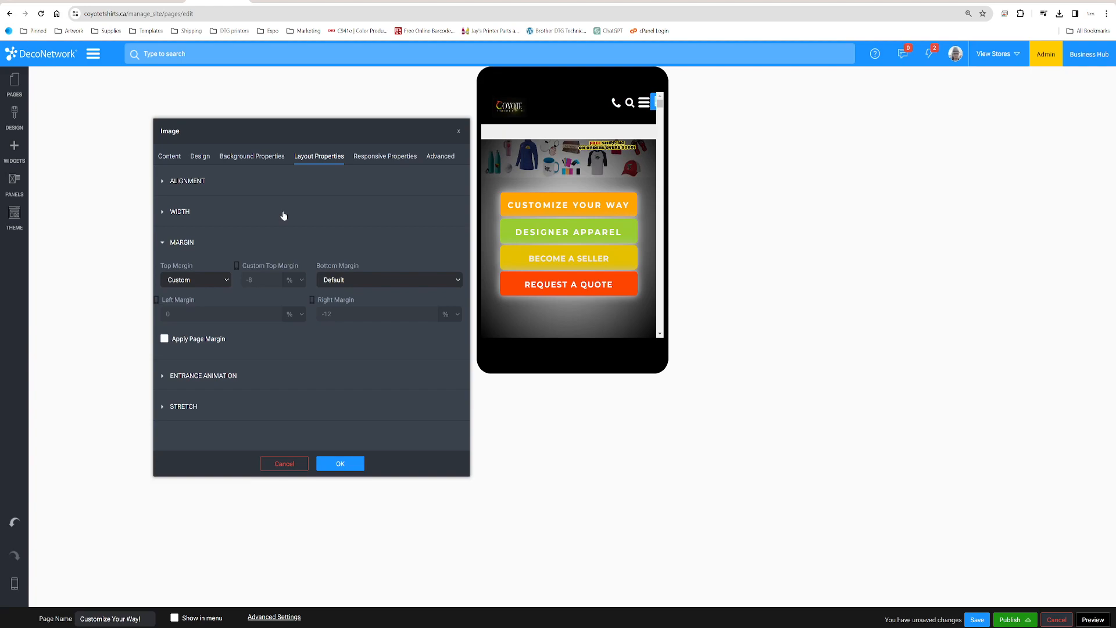
# Set the flag image to hidden on mobile devices and accept the image settings
pyautogui.click(376, 161)
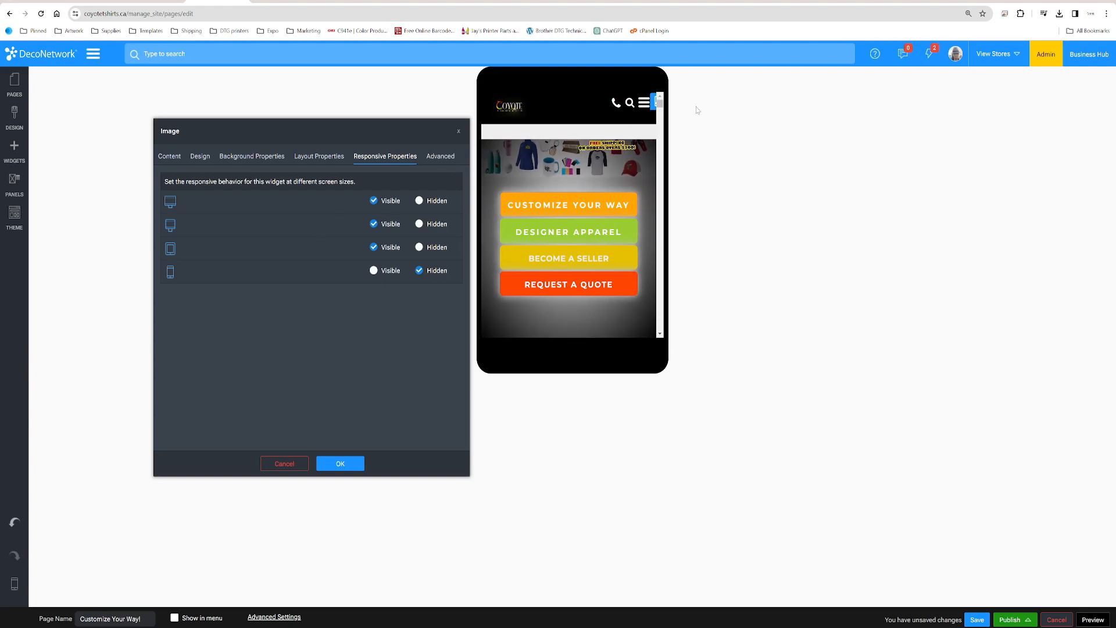
pyautogui.click(339, 463)
# Check how the page looks on a tablet and on a regular monitor
pyautogui.moveTo(14, 582)
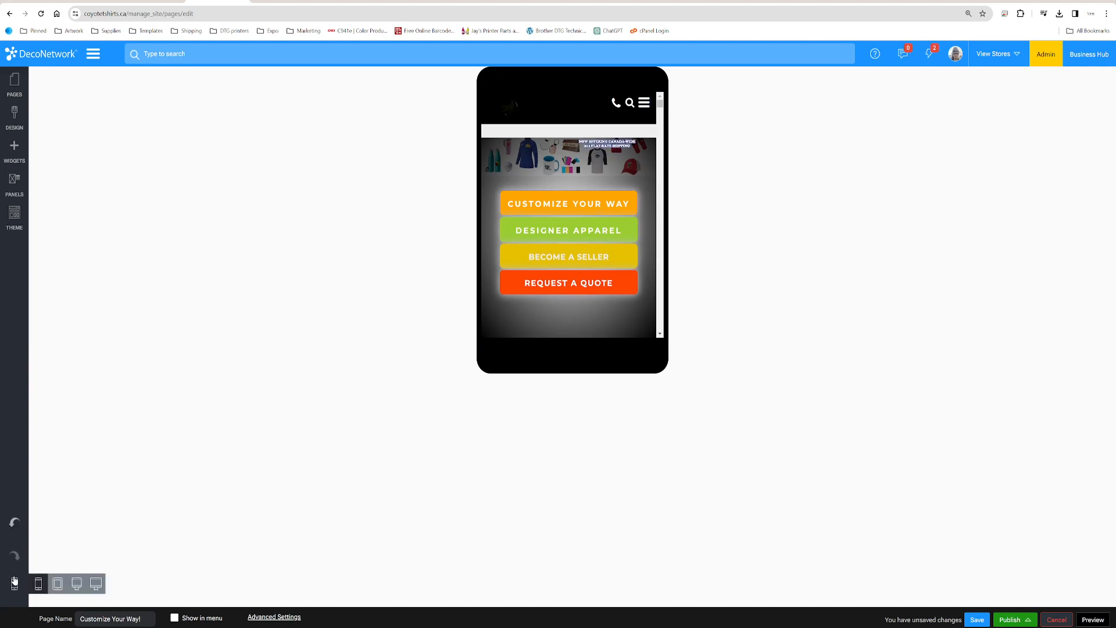
pyautogui.click(58, 584)
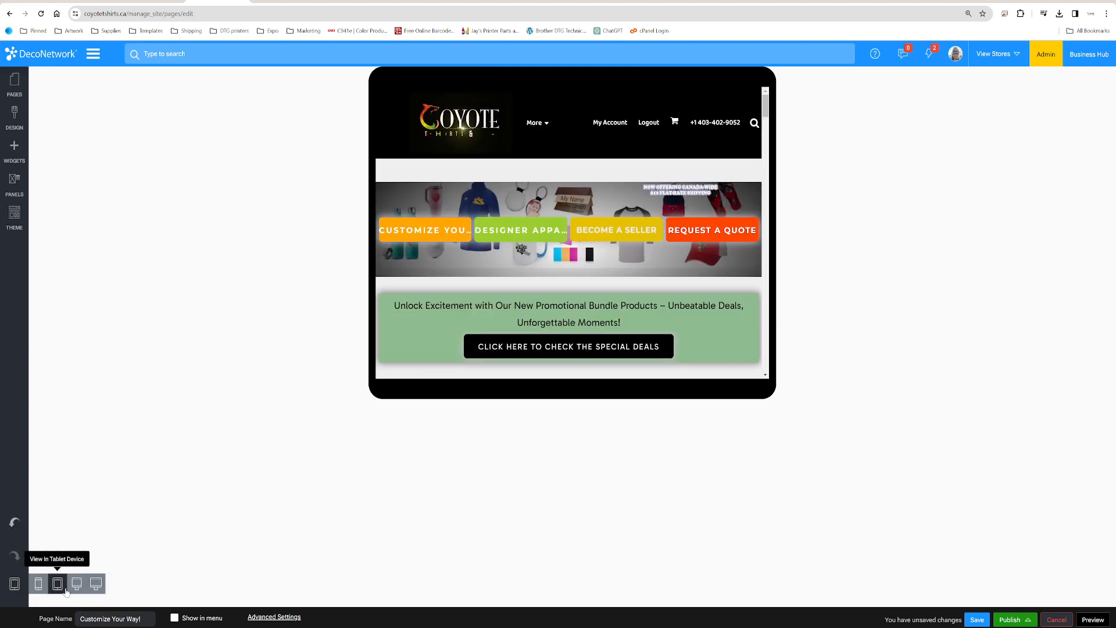
pyautogui.click(76, 584)
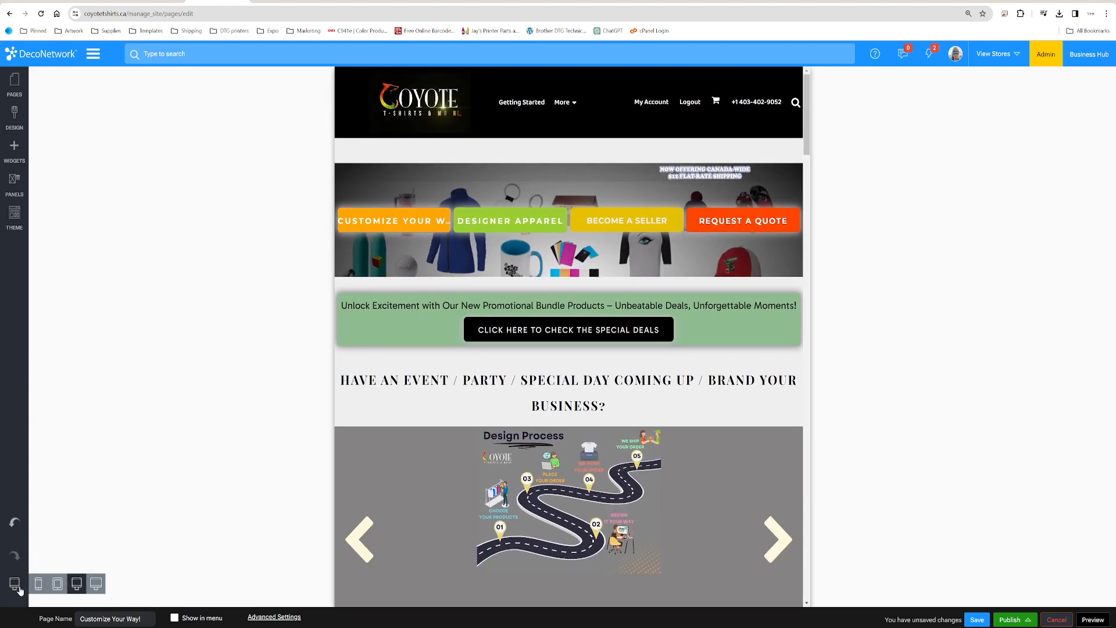
# Return to the wide monitor view and enlarge the flag image in the header slightly
pyautogui.click(95, 583)
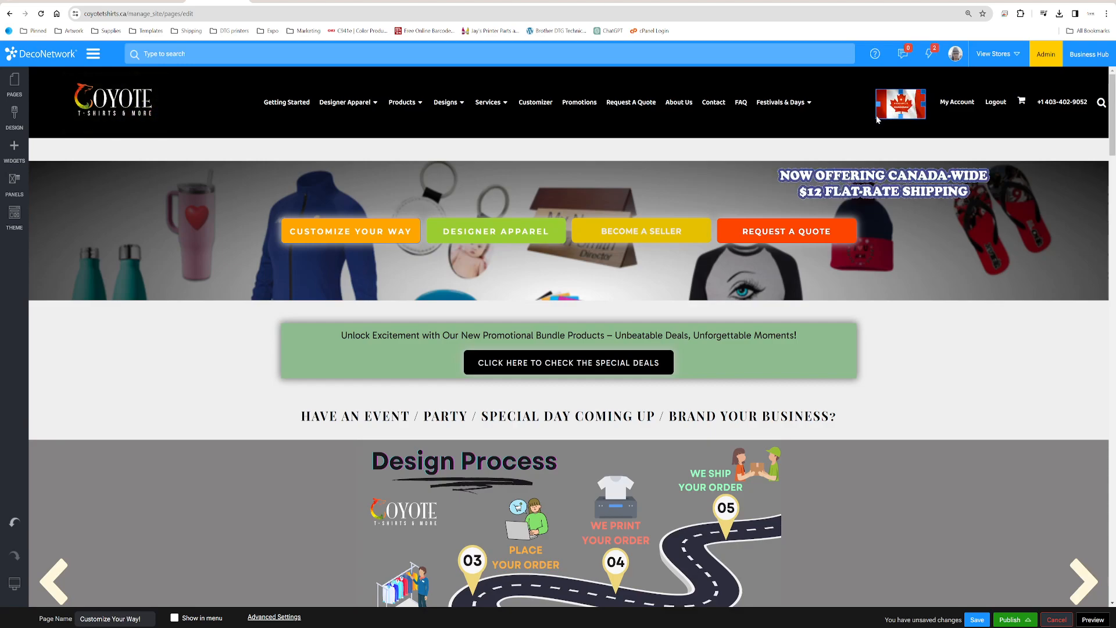
pyautogui.moveTo(873, 119); pyautogui.dragTo(870, 121)
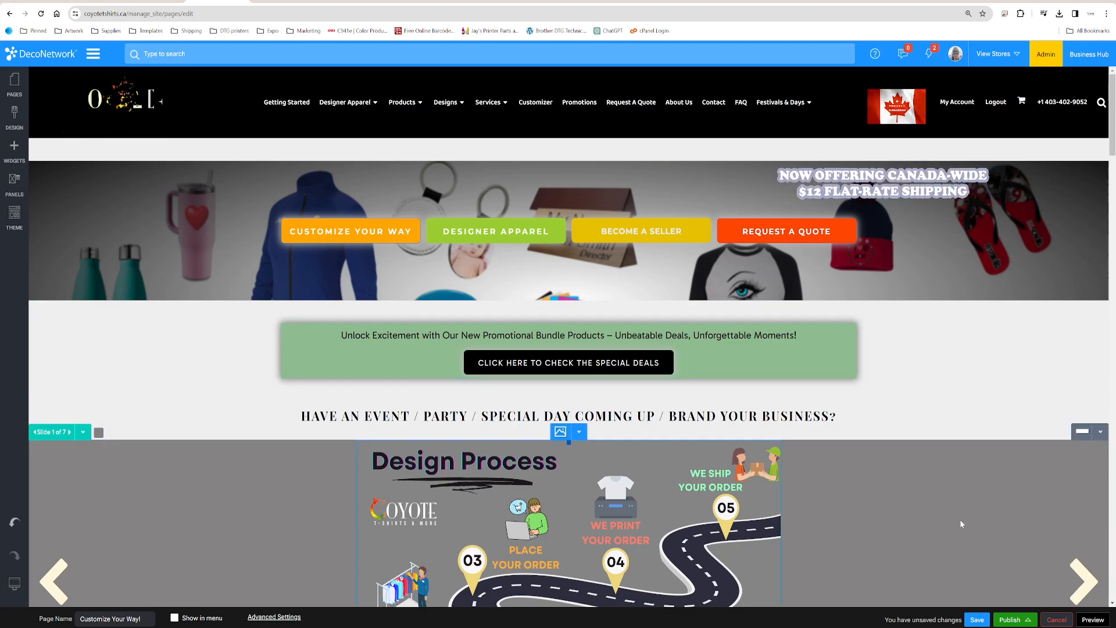
# Save the page and publish the website
pyautogui.click(977, 620)
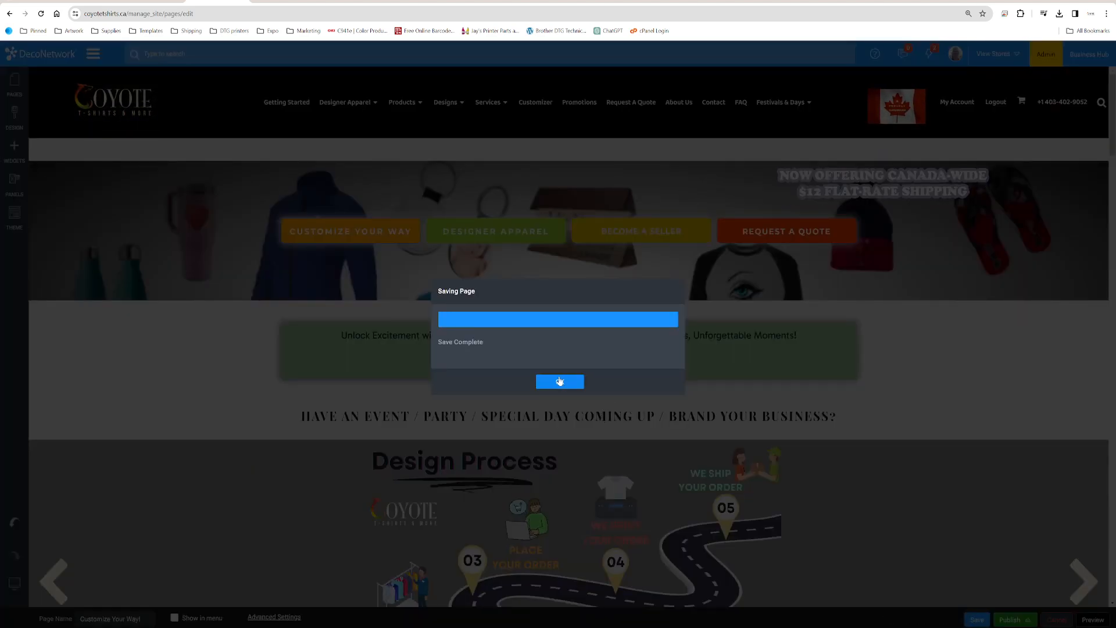
pyautogui.click(560, 381)
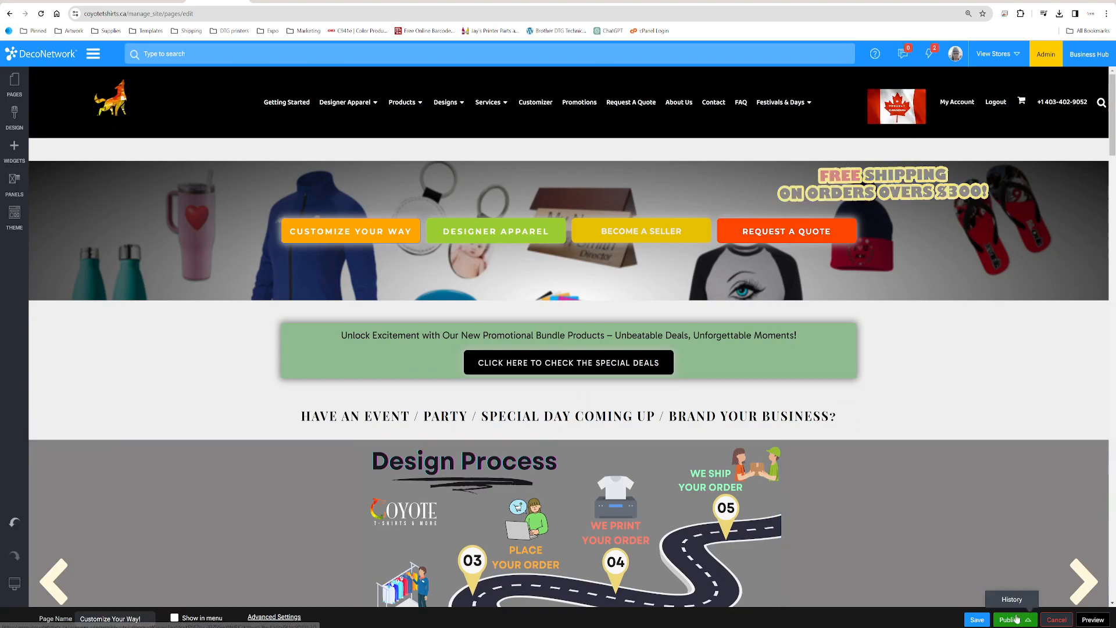
pyautogui.click(1010, 619)
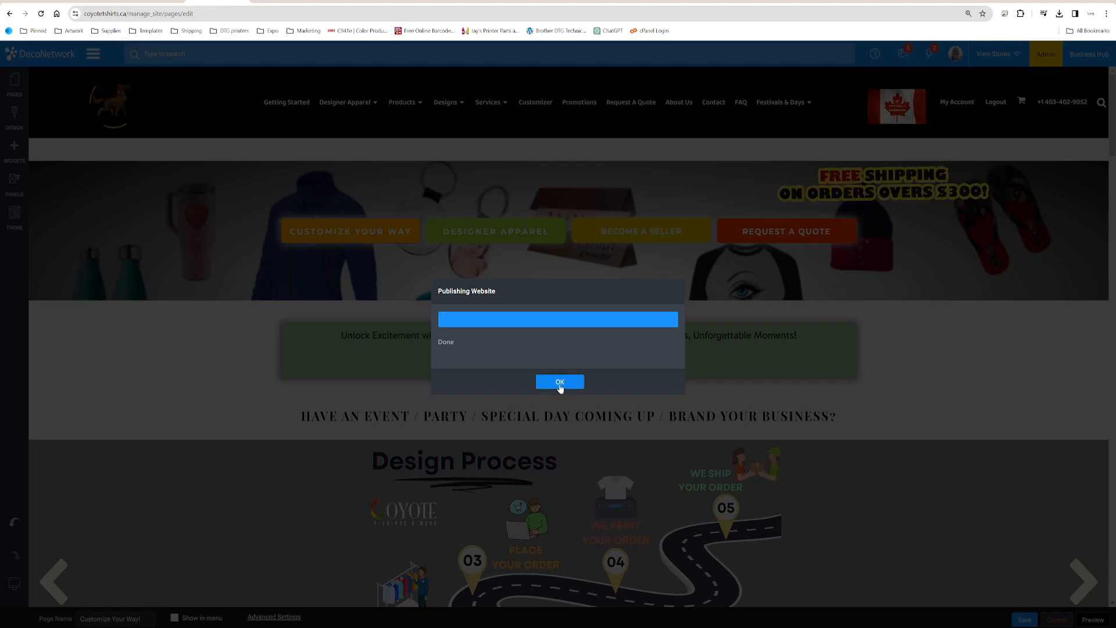
pyautogui.click(557, 383)
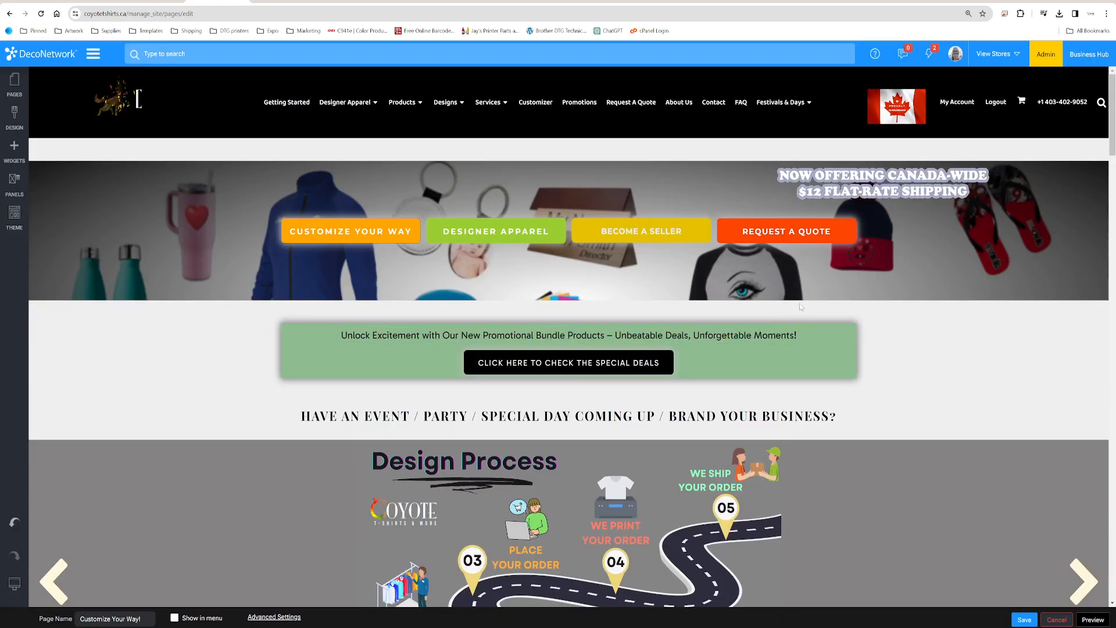